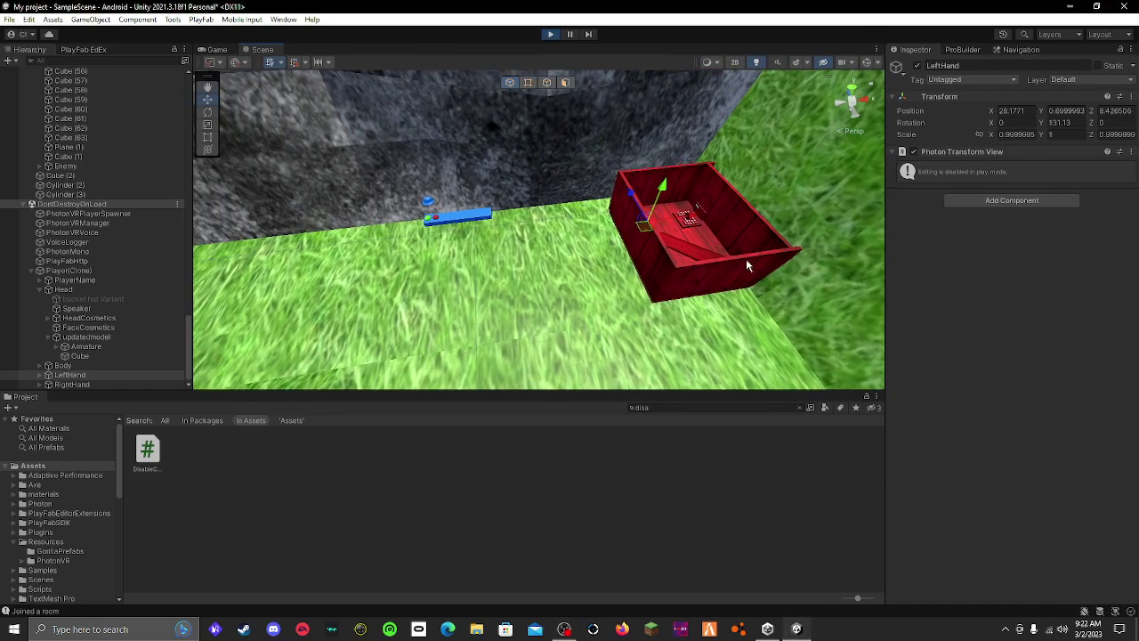
Step: Focus the scene view on the wooden floor inside the red box
right_click_drag(738, 257, 640, 267)
left_click(601, 304)
key("f")
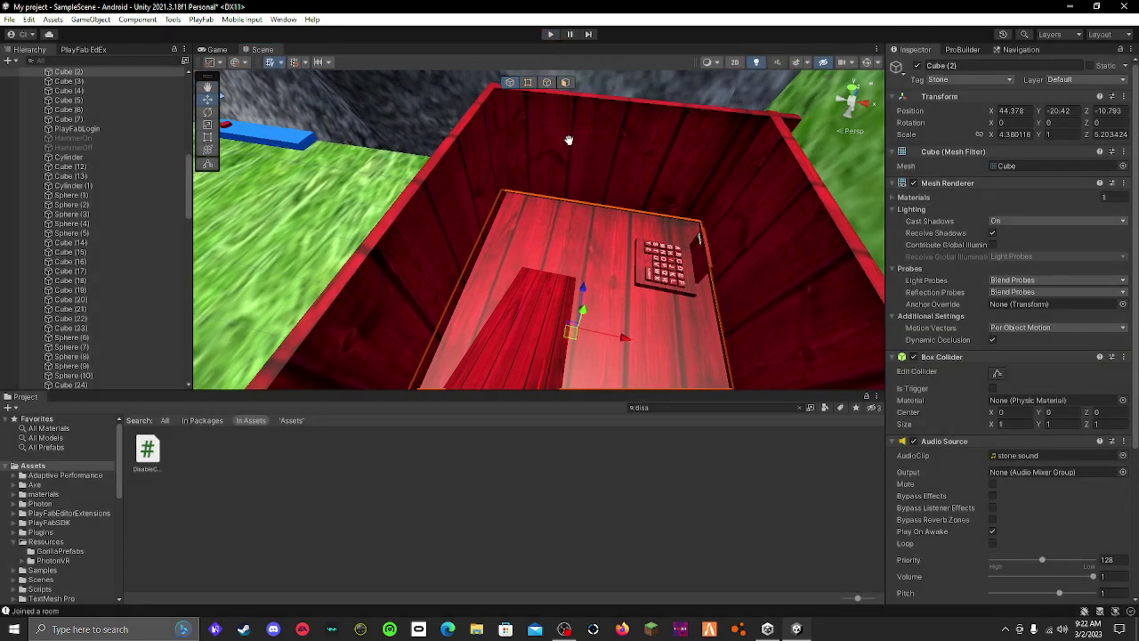
right_click_drag(567, 140, 764, 159)
Step: Search the project assets for "photonvr" and open the PhotonVR folder
left_click(801, 408)
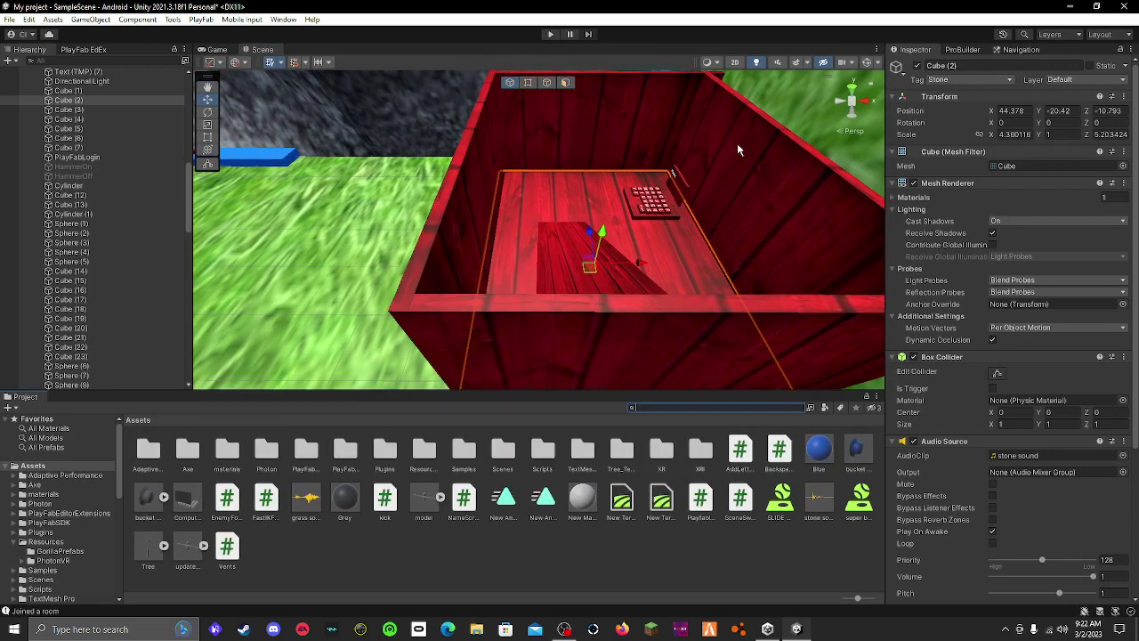
type("ph")
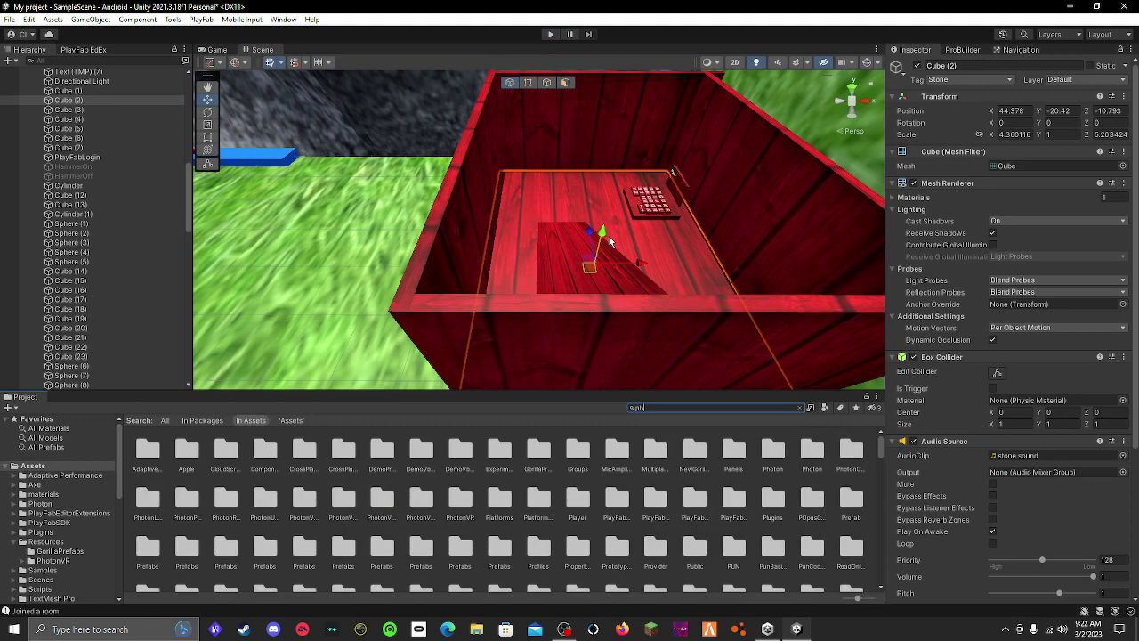
type("oto")
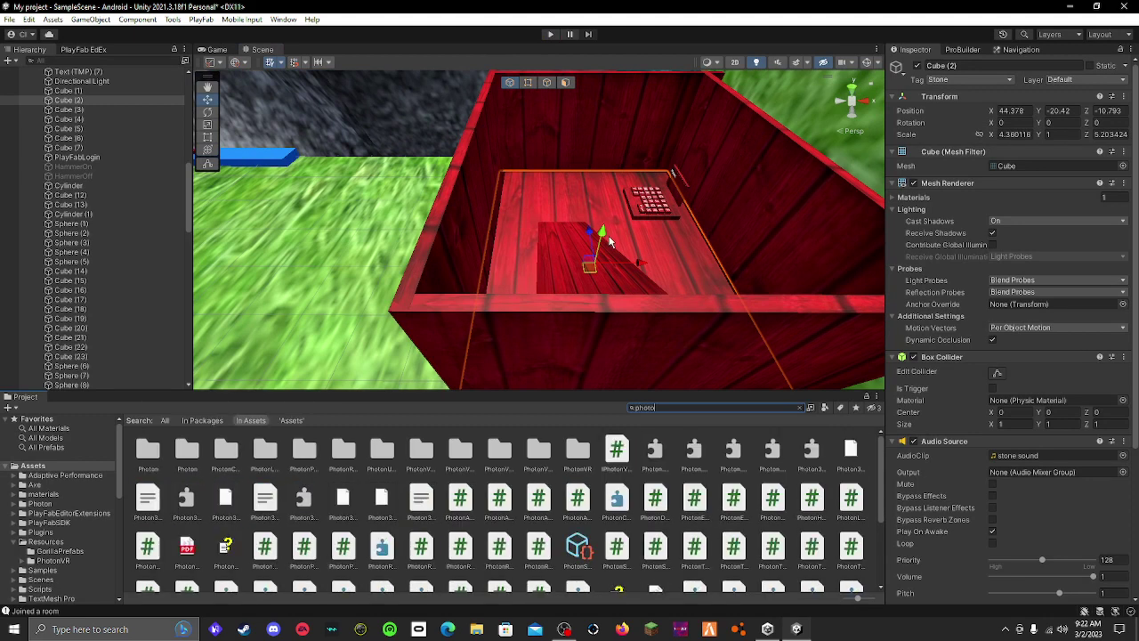
type("nvr")
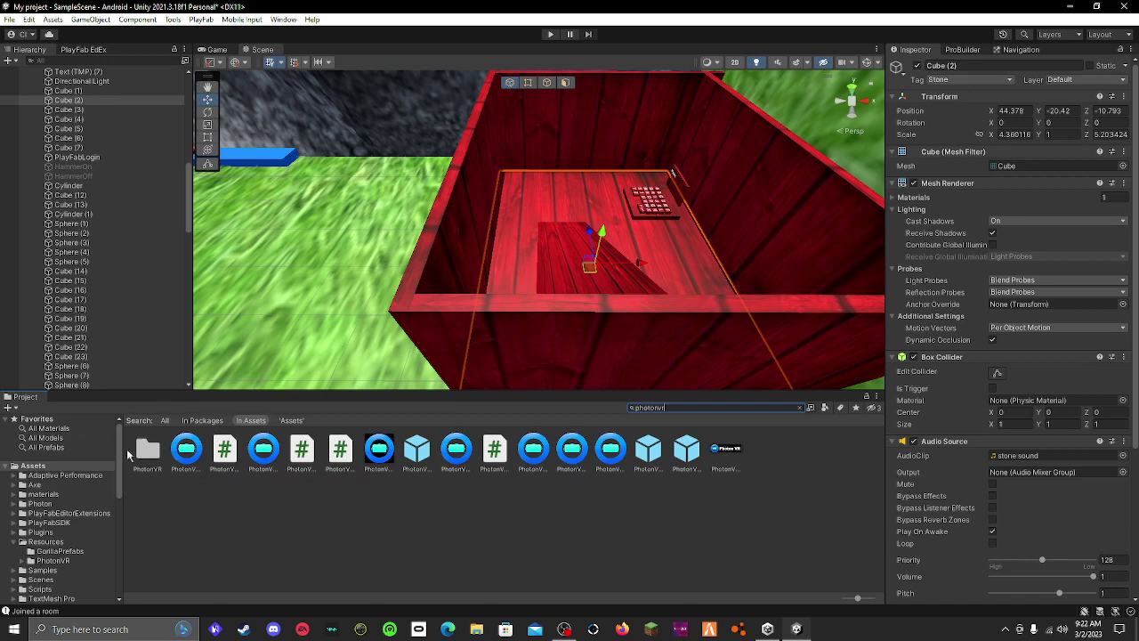
double_click(145, 453)
Step: Place the Player prefab above the floor inside the red box, at about X 27.845, Y 0.774, Z 9.035
left_click_drag(263, 450, 534, 195)
right_click_drag(731, 189, 657, 146)
key("w")
left_click_drag(544, 221, 546, 165)
left_click_drag(597, 211, 603, 212)
right_click_drag(656, 212, 778, 253)
key("s")
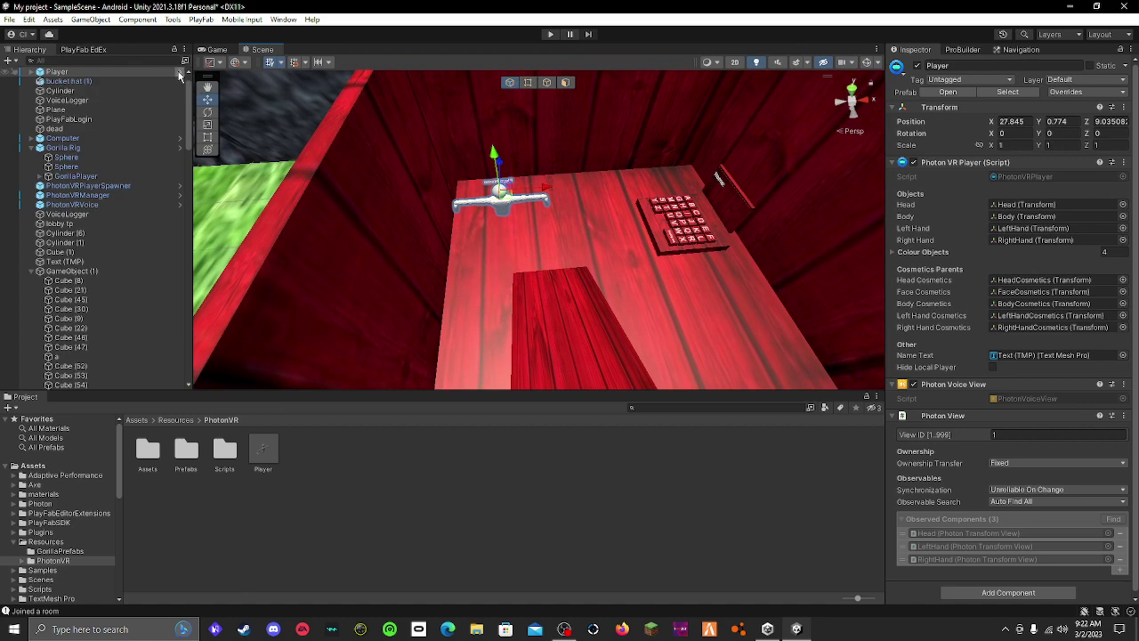
Step: Open the Player prefab for editing and bring the player model into view
left_click(179, 75)
right_click_drag(643, 201, 574, 285)
key("w")
key("s")
key("s")
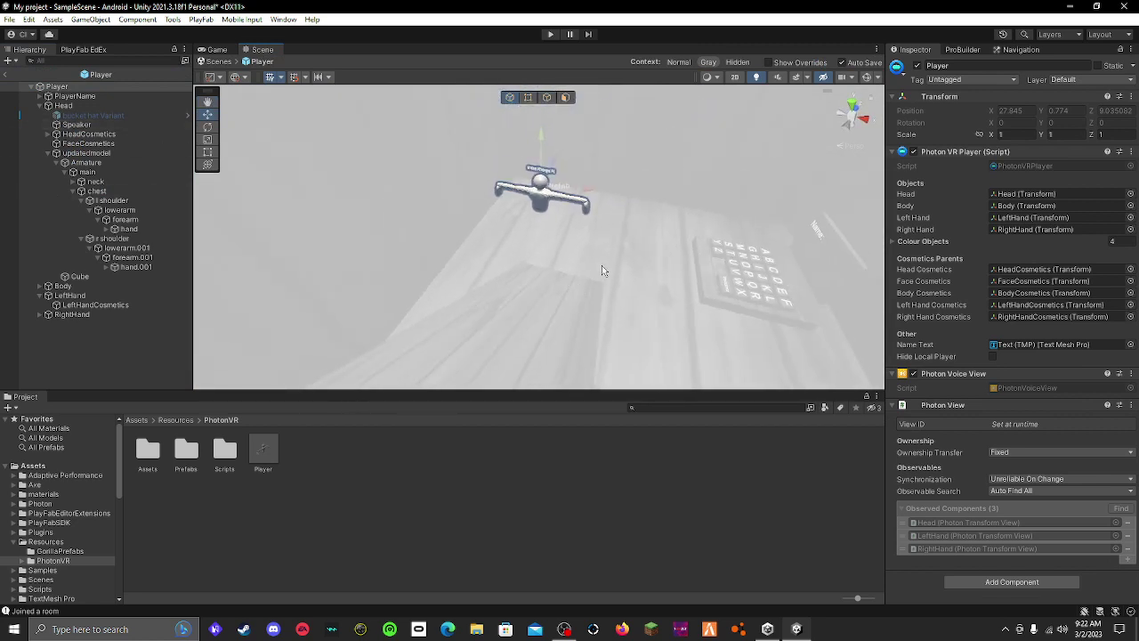
Step: Switch to Firefox, search the web for "3d models" and open the Sketchfab site
left_click(625, 628)
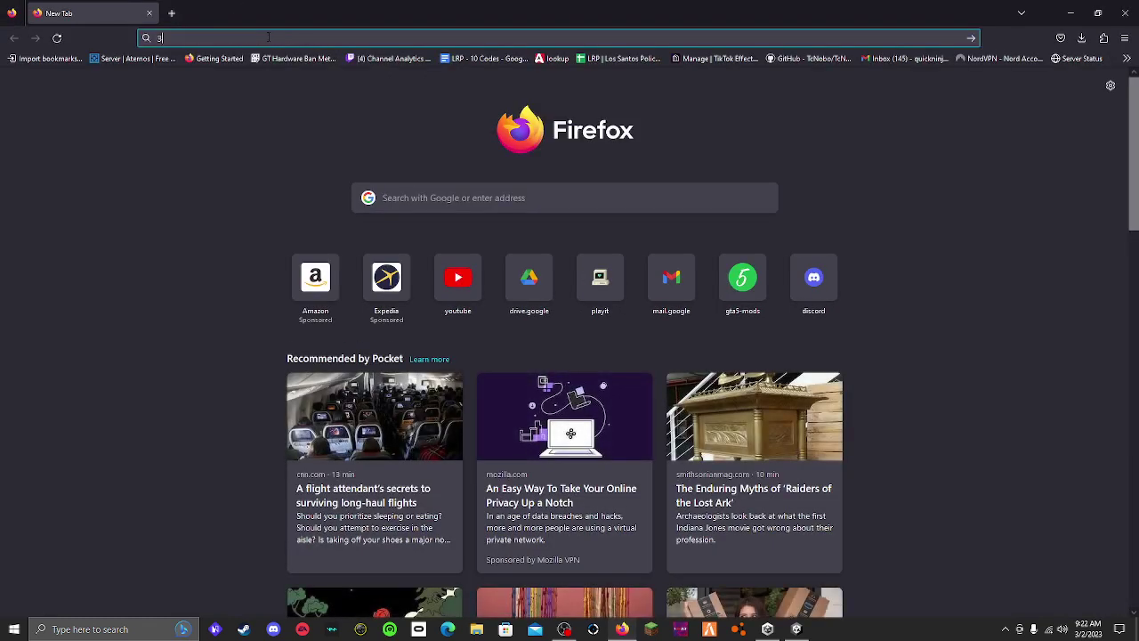
type("3d models")
key("Return")
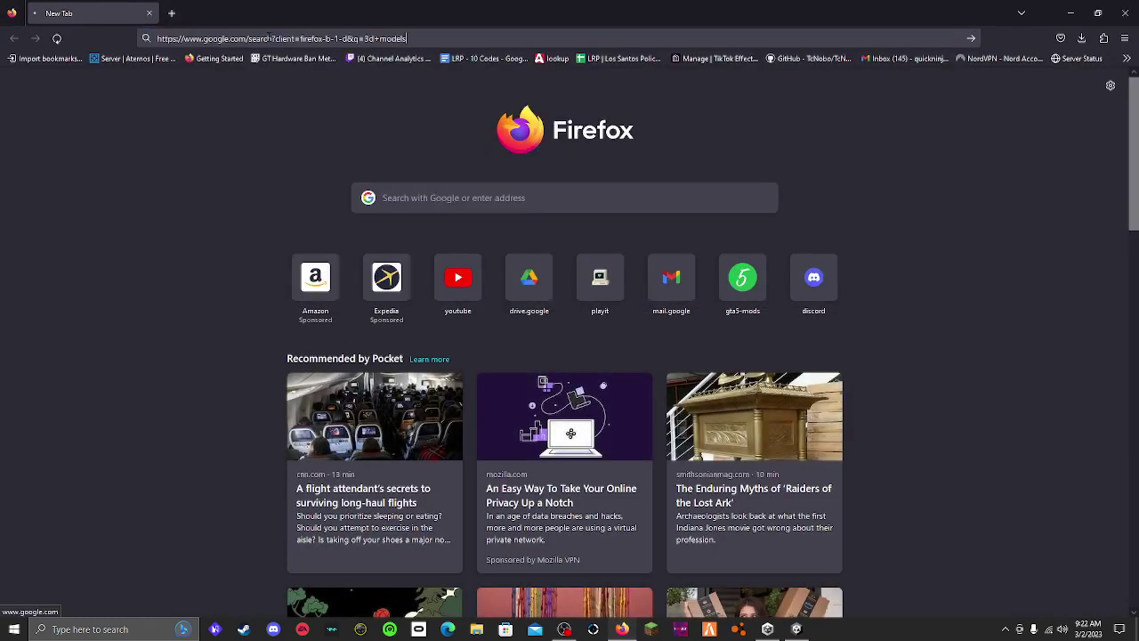
left_click(240, 347)
Step: Search Sketchfab for "hat" and browse the hat models
left_click(468, 67)
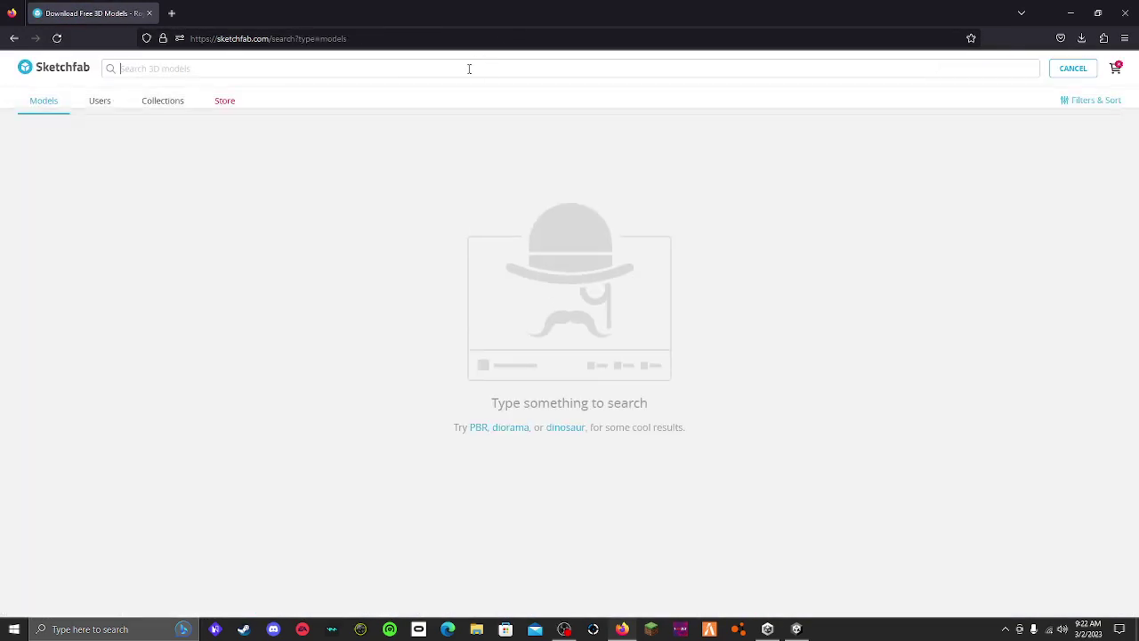
type("hat")
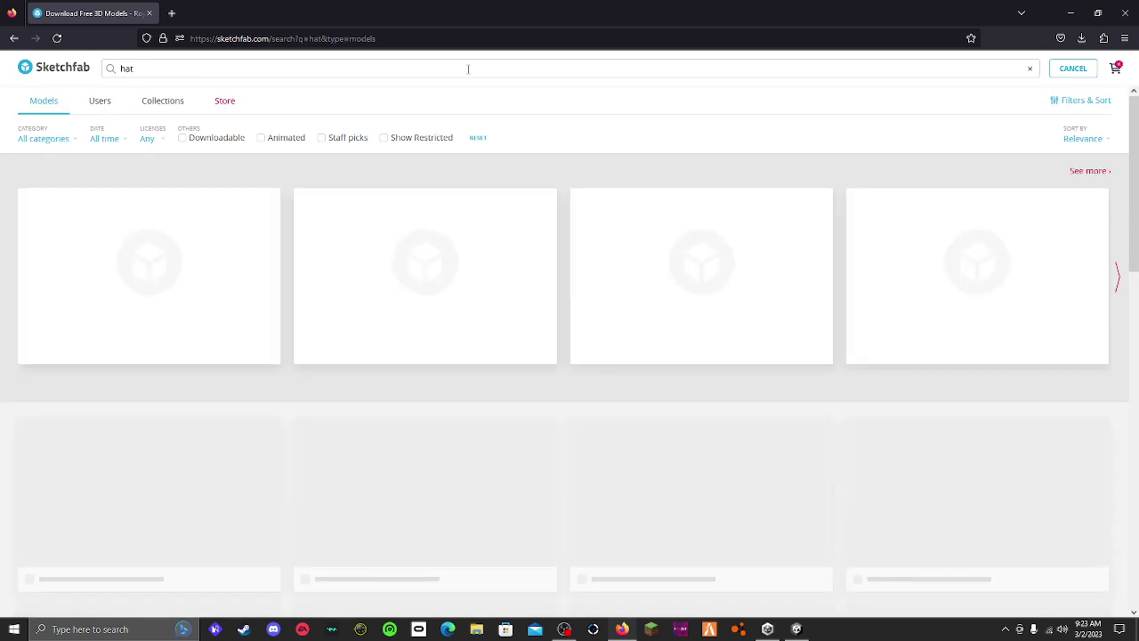
scroll(406, 262, "down", 6)
scroll(406, 261, "down", 10)
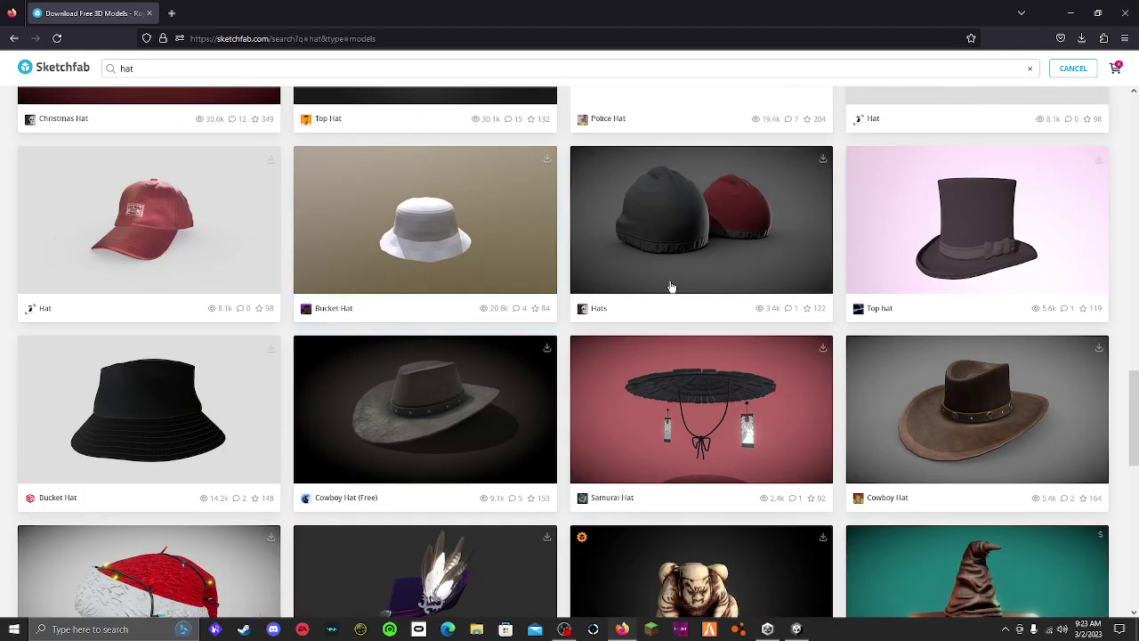
Step: Open the white Bucket Hat model, view its available download formats, and close the browser
left_click(328, 309)
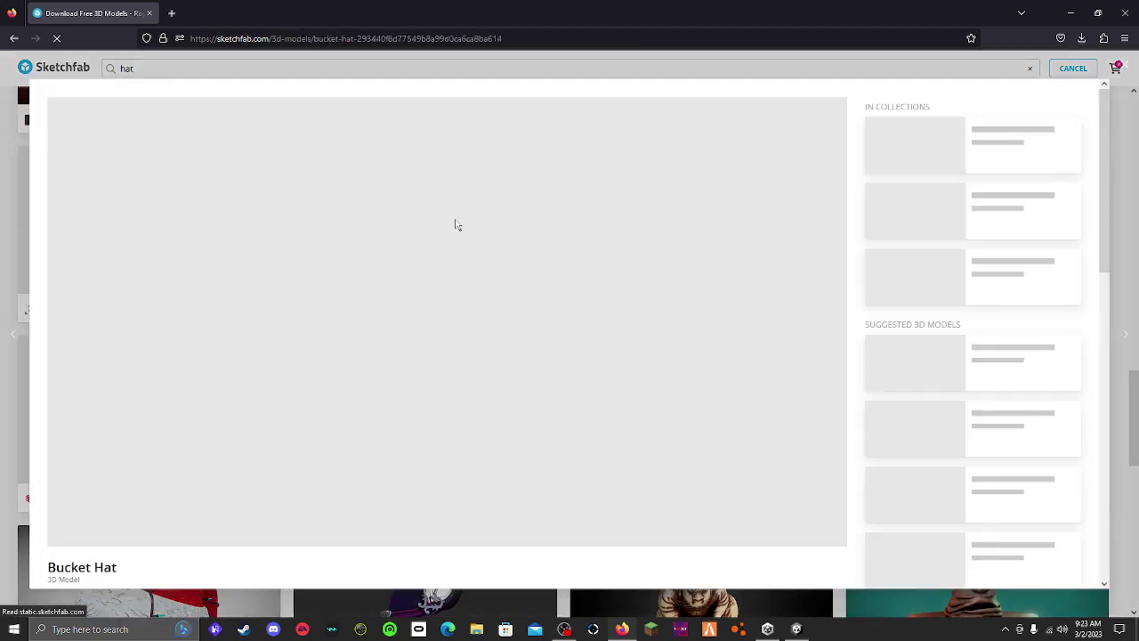
scroll(255, 508, "down", 5)
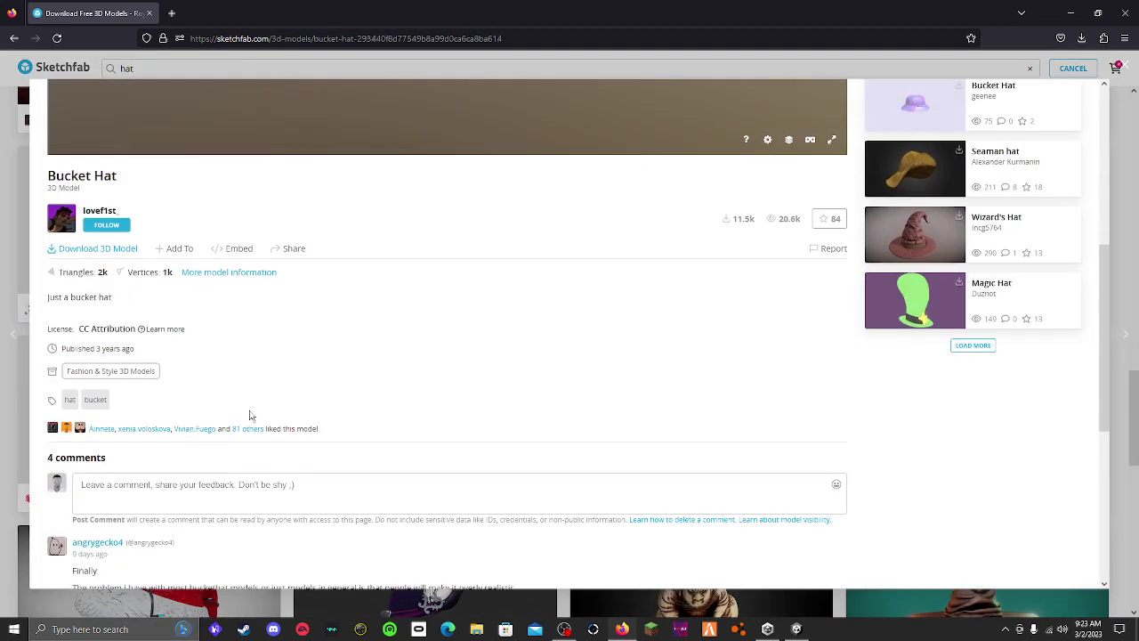
left_click(87, 249)
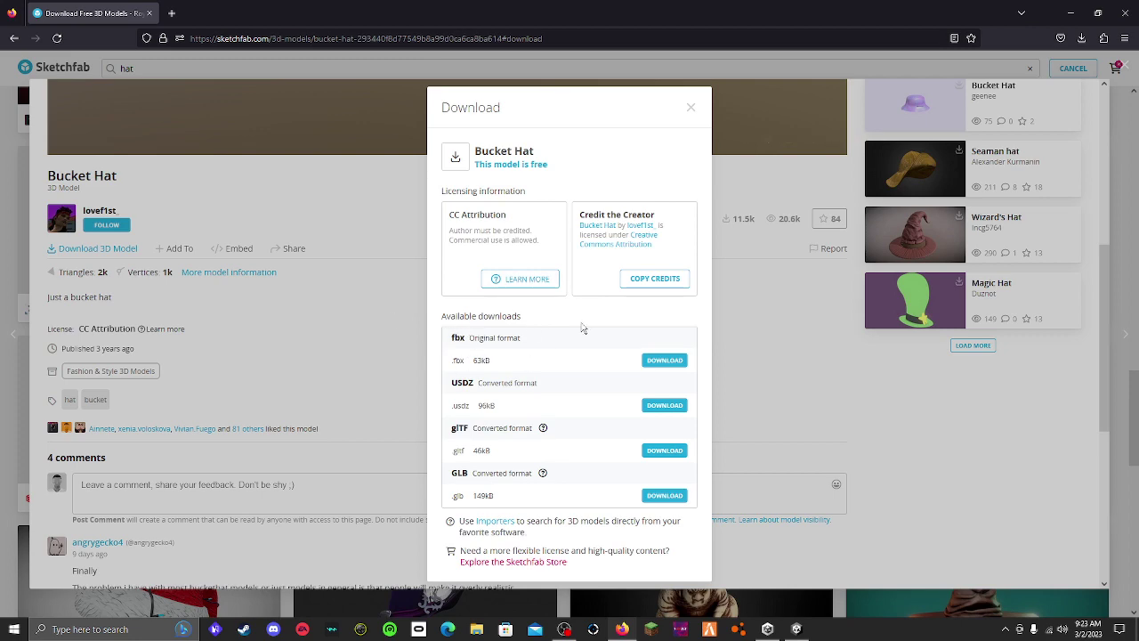
left_click(1126, 11)
Step: Enable the bucket hat Variant object under the player's Head
right_click_drag(686, 219, 709, 173)
key("w")
right_click_drag(641, 173, 682, 151)
key("s")
right_click_drag(763, 214, 203, 258)
left_click_drag(103, 105, 163, 117)
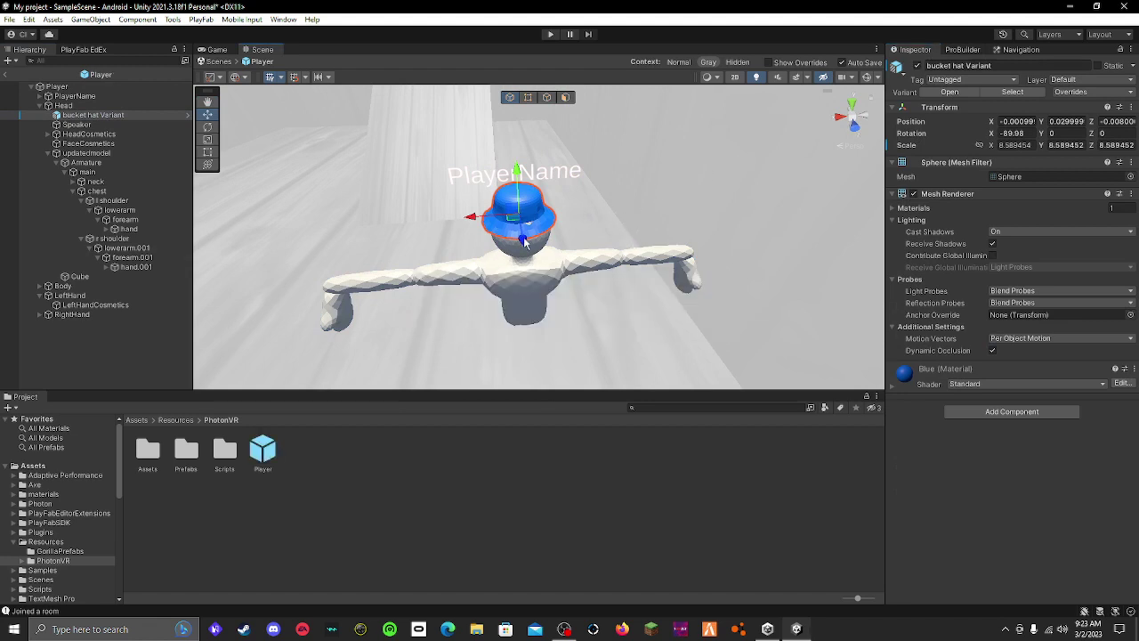
Step: Fit the bucket hat onto the head at about Z -0.005, with a scale of about 8.89 on all axes
left_click_drag(524, 242, 702, 231)
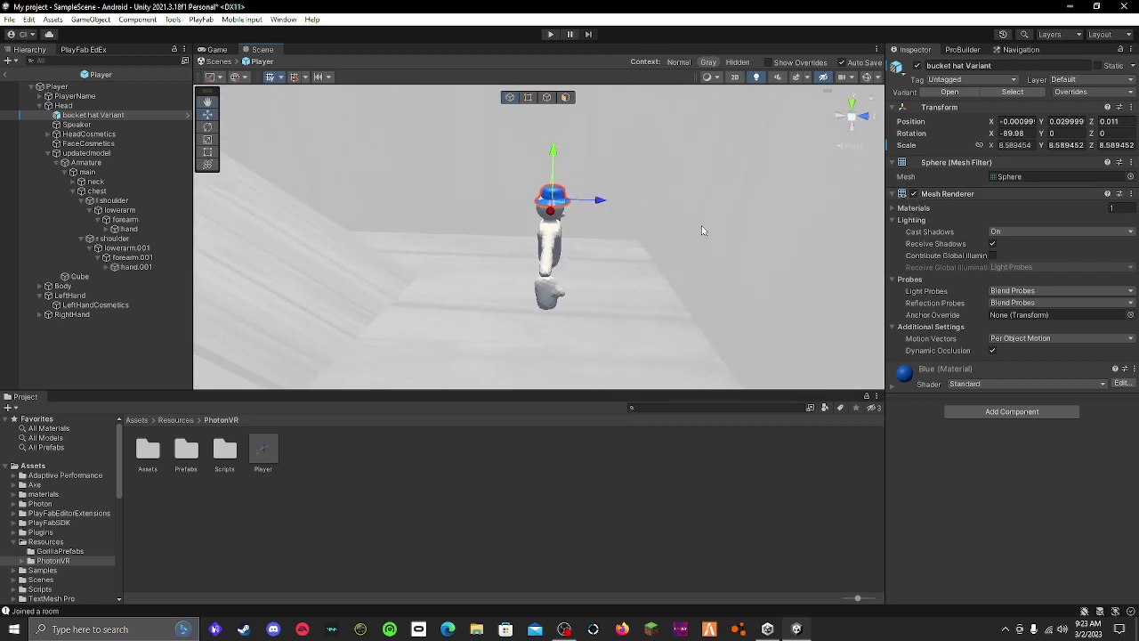
left_click(208, 140)
left_click_drag(555, 205, 592, 202)
left_click(209, 115)
right_click_drag(611, 240, 928, 305)
key("w")
key("s")
key("a")
right_click_drag(868, 267, 757, 311)
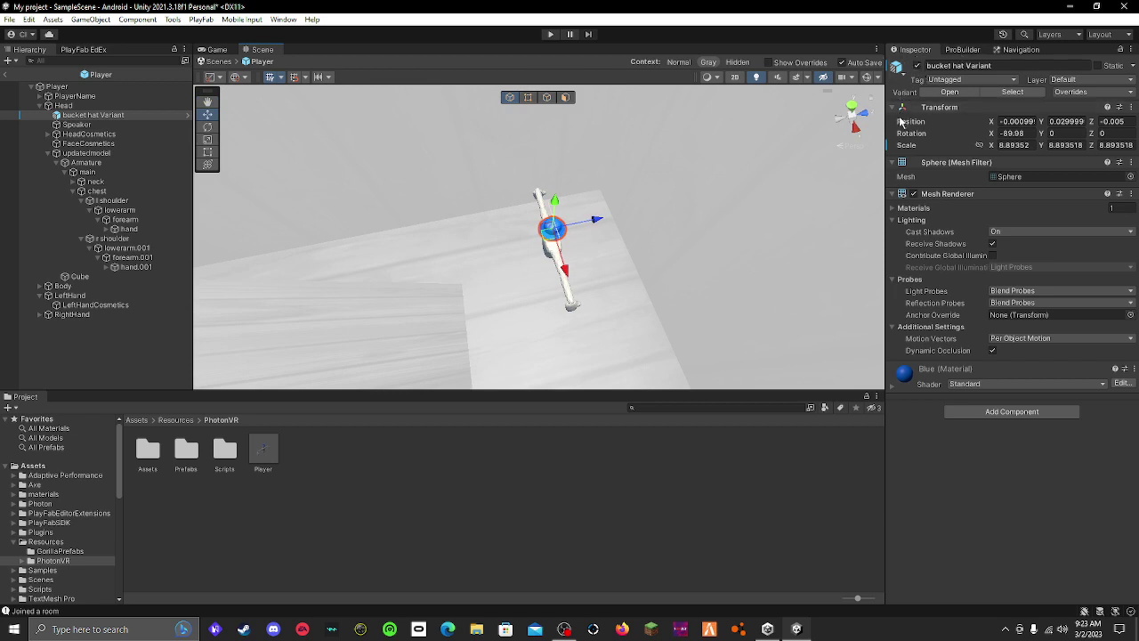
Step: Disable the bucket hat Variant object and leave prefab editing for the main scene
left_click(917, 66)
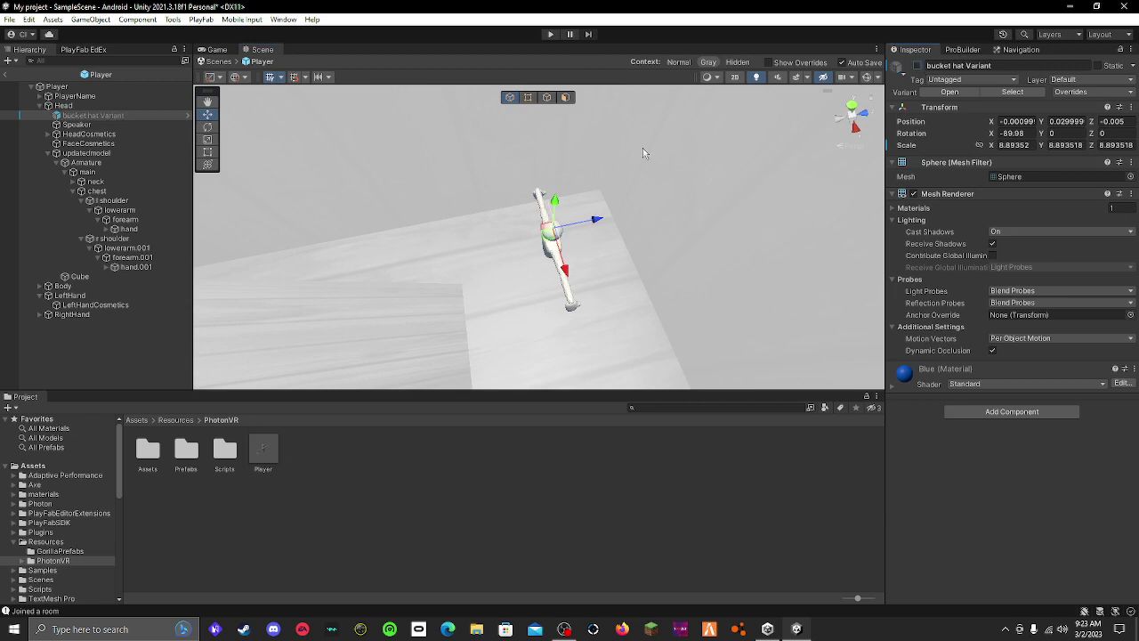
right_click_drag(660, 152, 820, 140)
key("s")
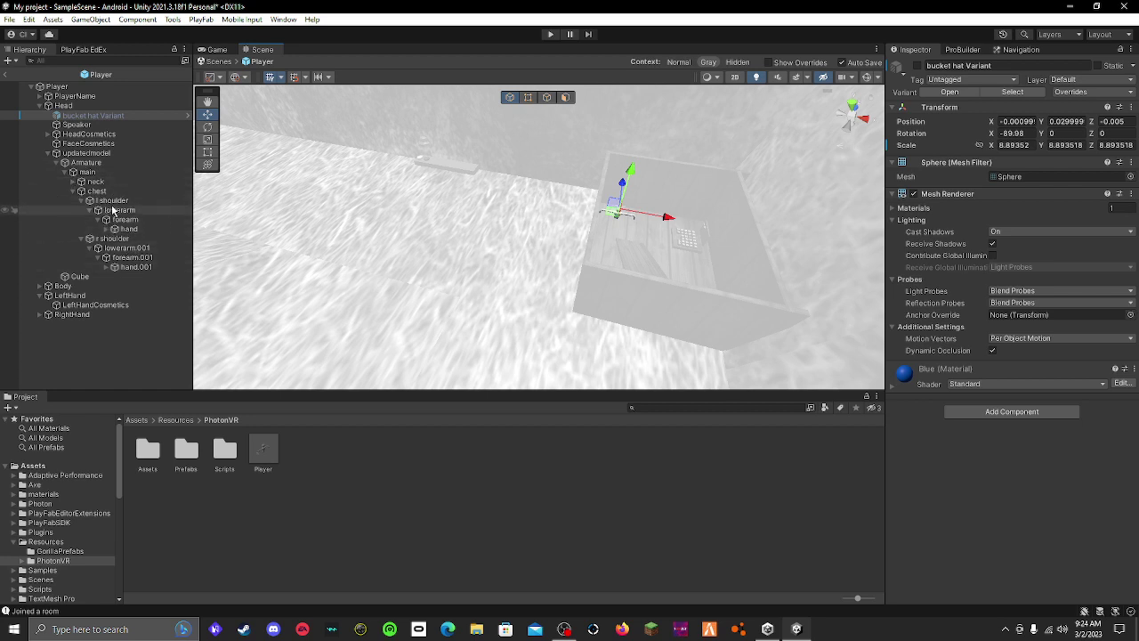
mouse_move(792, 234)
right_mouse_down()
mouse_move(809, 229)
mouse_move(775, 187)
mouse_move(739, 196)
mouse_move(733, 233)
mouse_move(768, 216)
mouse_move(824, 230)
mouse_move(806, 219)
right_mouse_up()
left_click(4, 76)
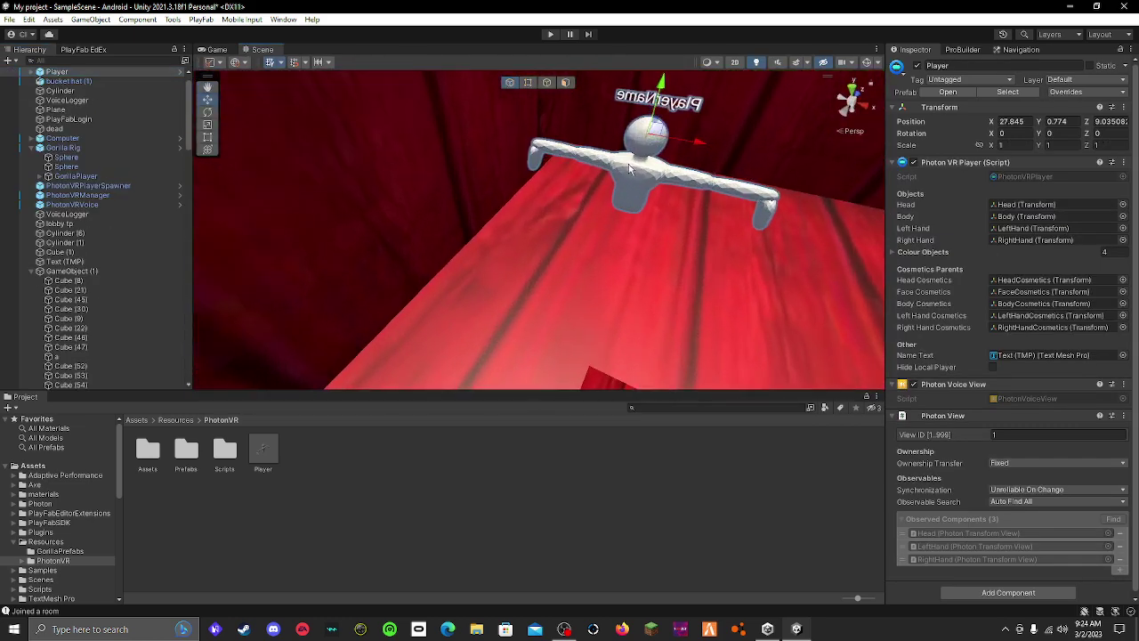
left_click(629, 164)
key("Delete")
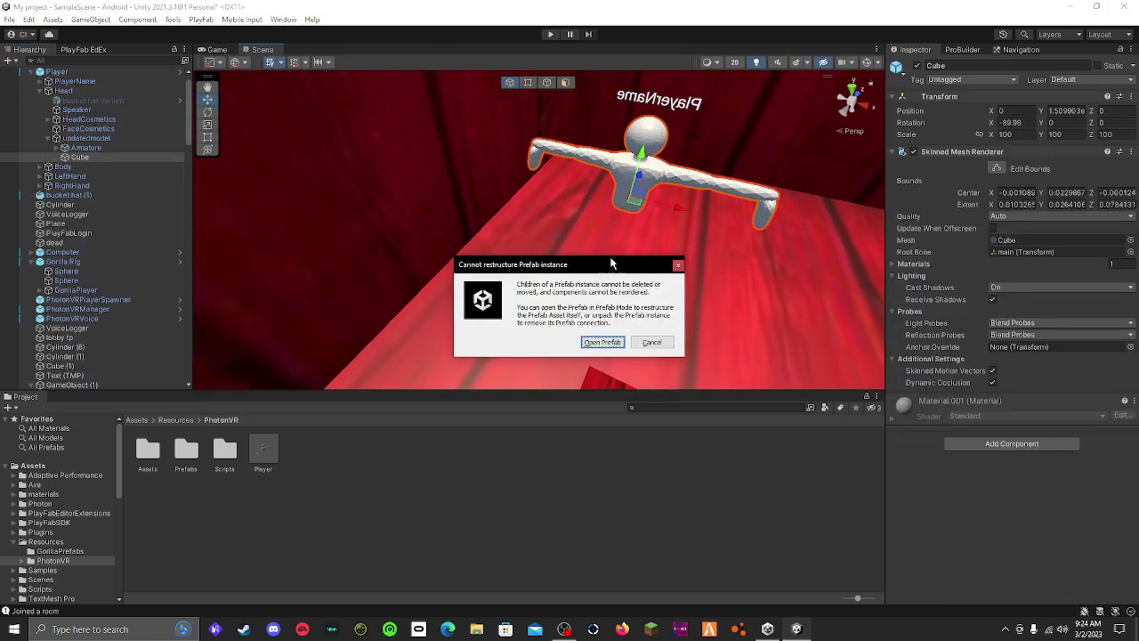
left_click(676, 265)
left_click(657, 130)
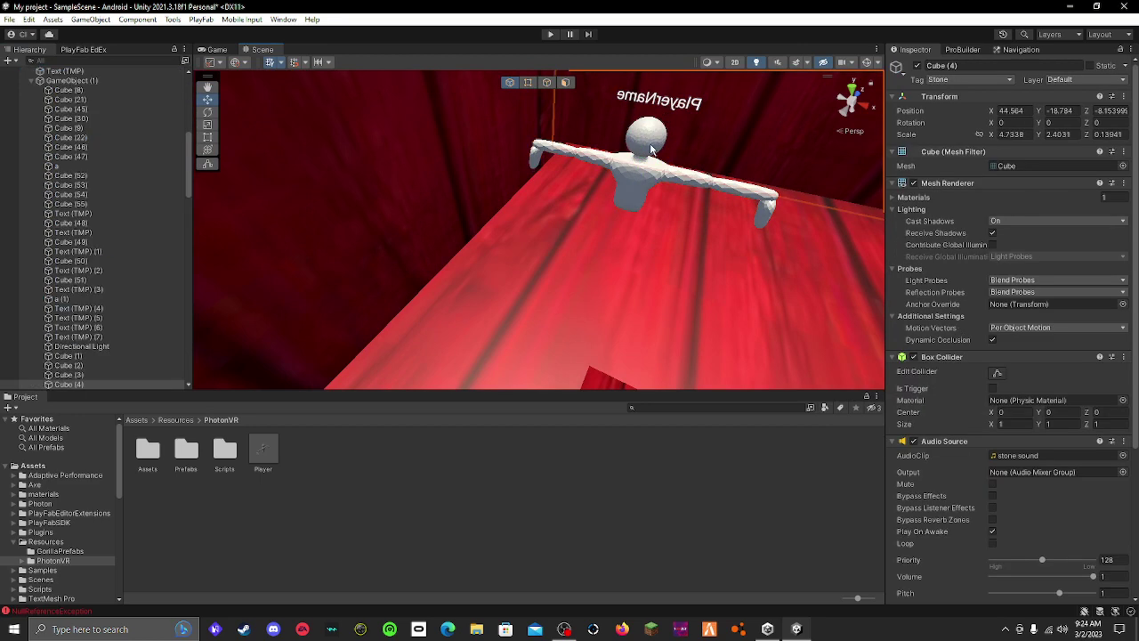
Step: Delete the whole Player instance from the scene
right_click_drag(589, 195, 580, 270)
scroll(137, 267, "up", 16)
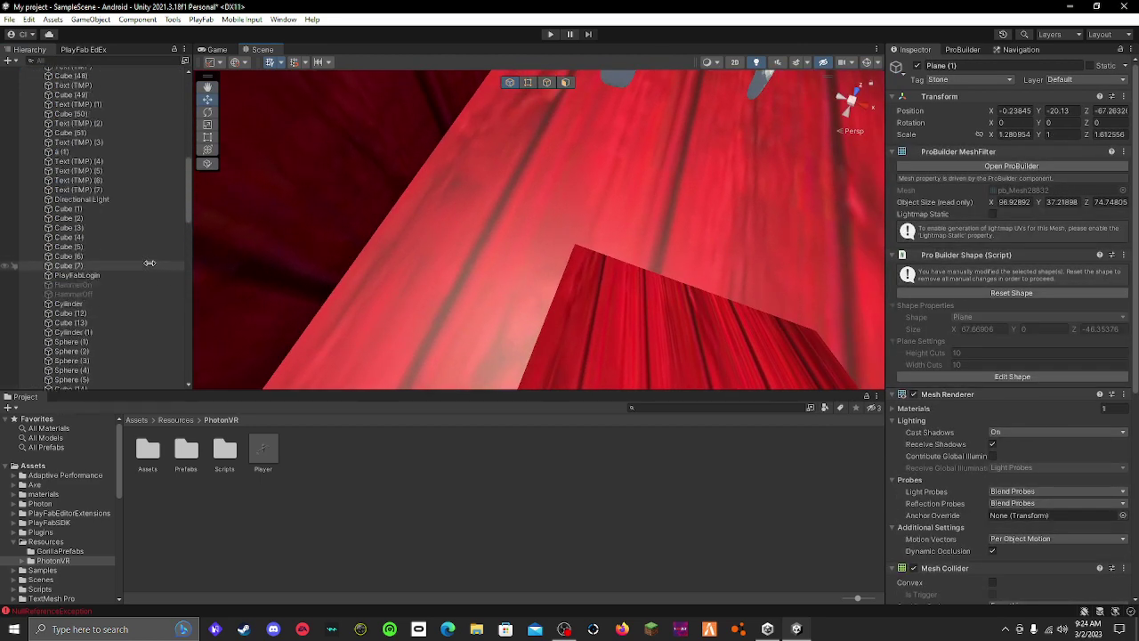
scroll(102, 250, "up", 5)
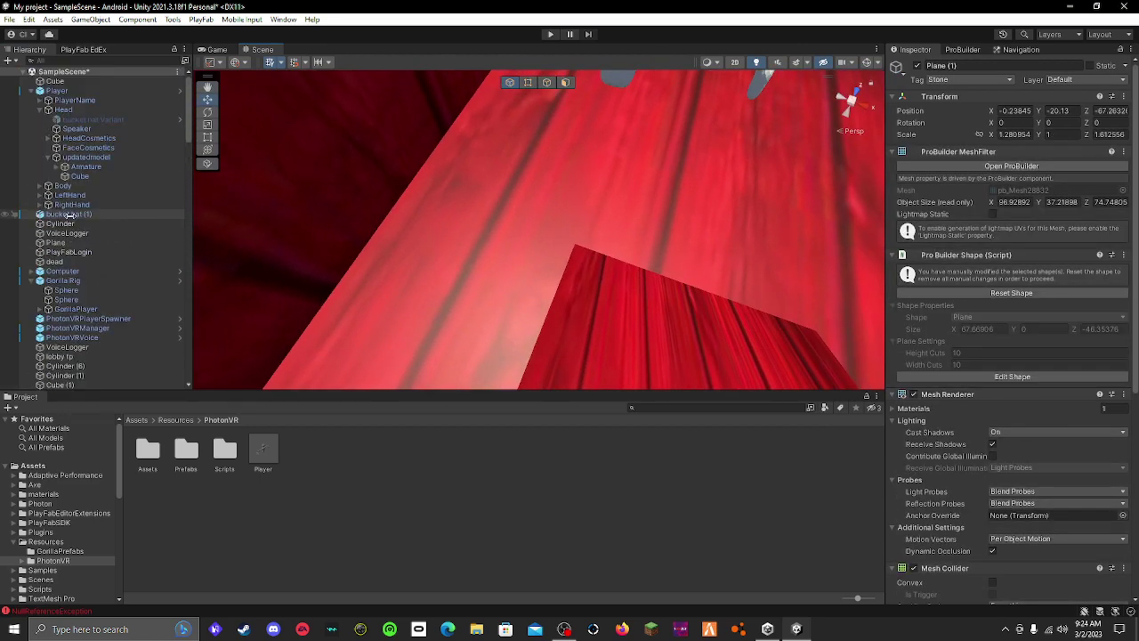
left_click(75, 91)
right_click_drag(674, 258, 728, 167)
key("Delete")
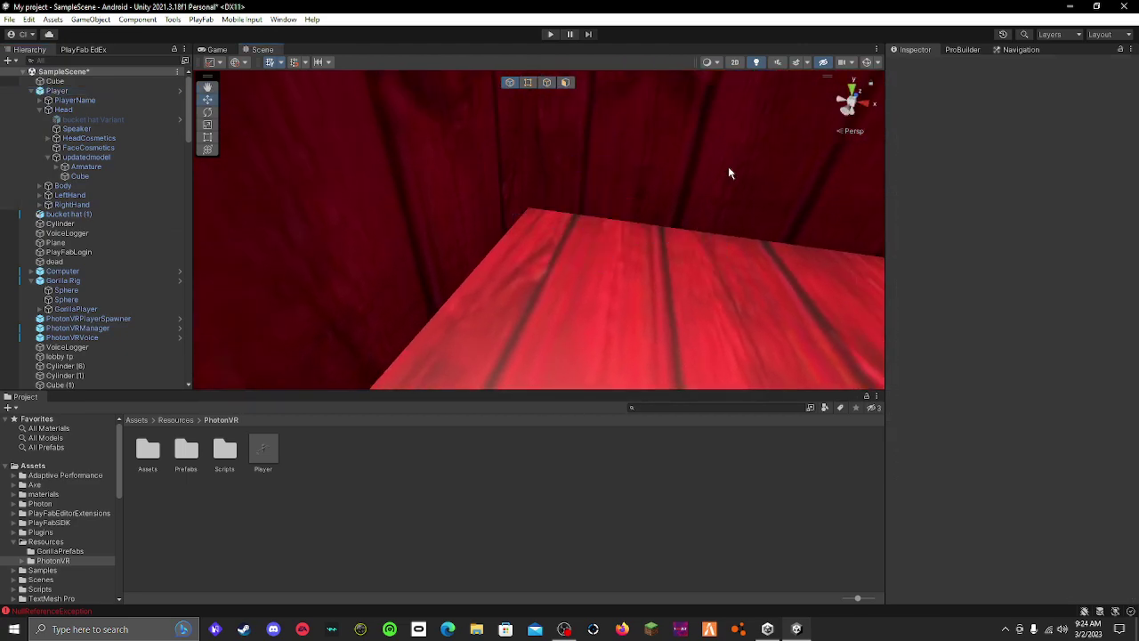
Step: Examine the green and red button cylinders on the blue stand below the hat
right_click_drag(508, 224, 505, 254)
key("s")
key("w")
left_click(570, 234)
key("w")
left_click(479, 225)
left_click(556, 230)
left_click(480, 227)
left_click(553, 230)
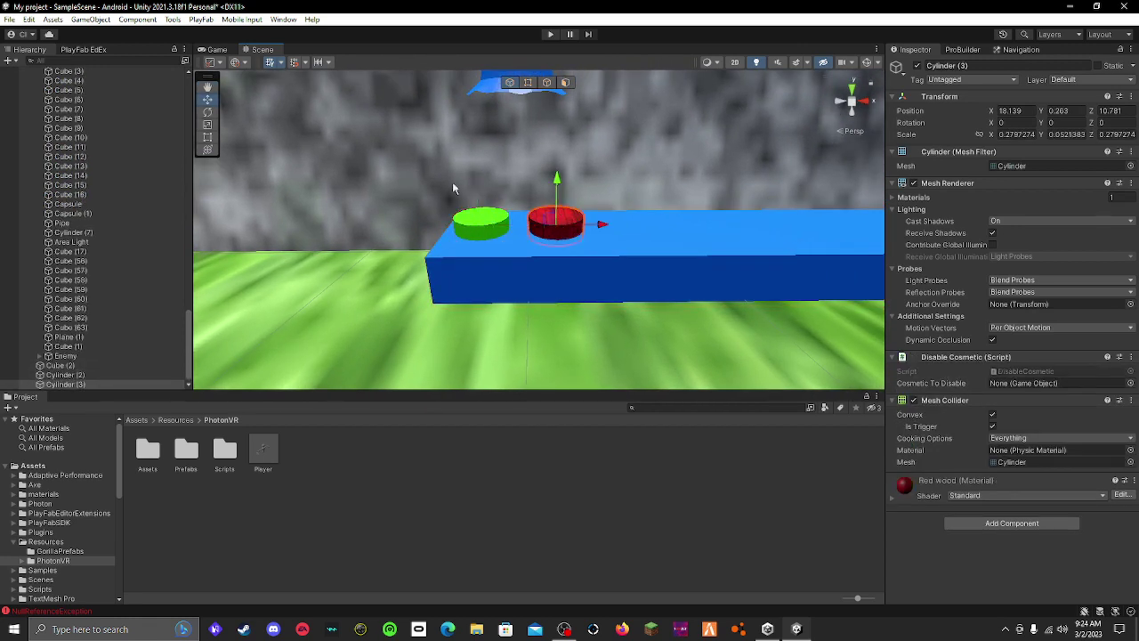
left_click(469, 232)
left_click(573, 217)
left_click(573, 217)
left_click(463, 232)
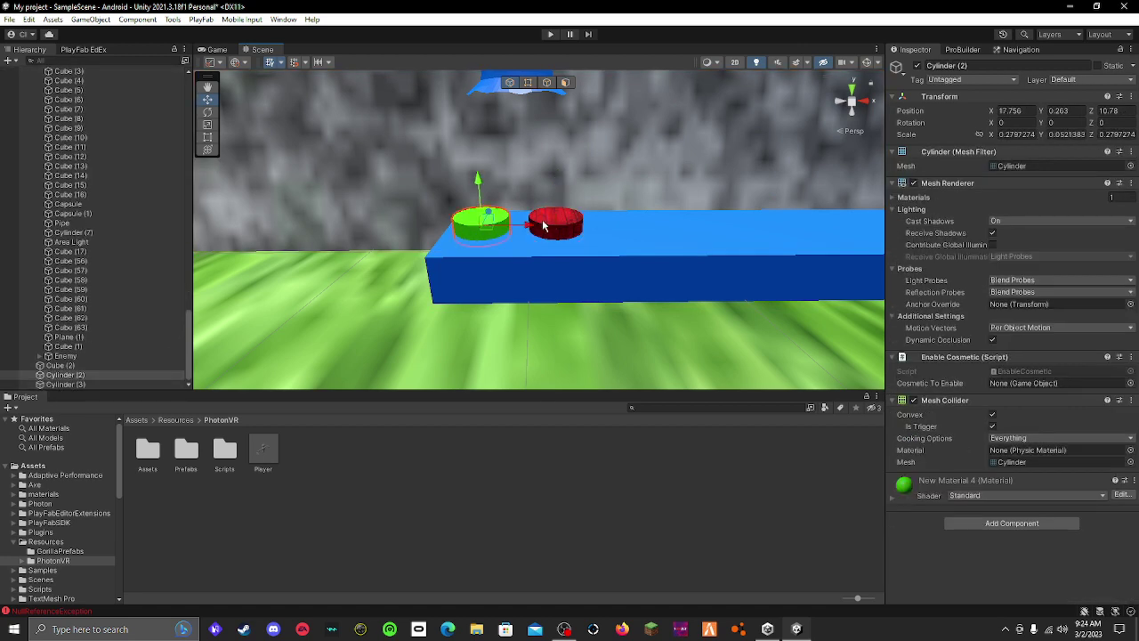
left_click(702, 321)
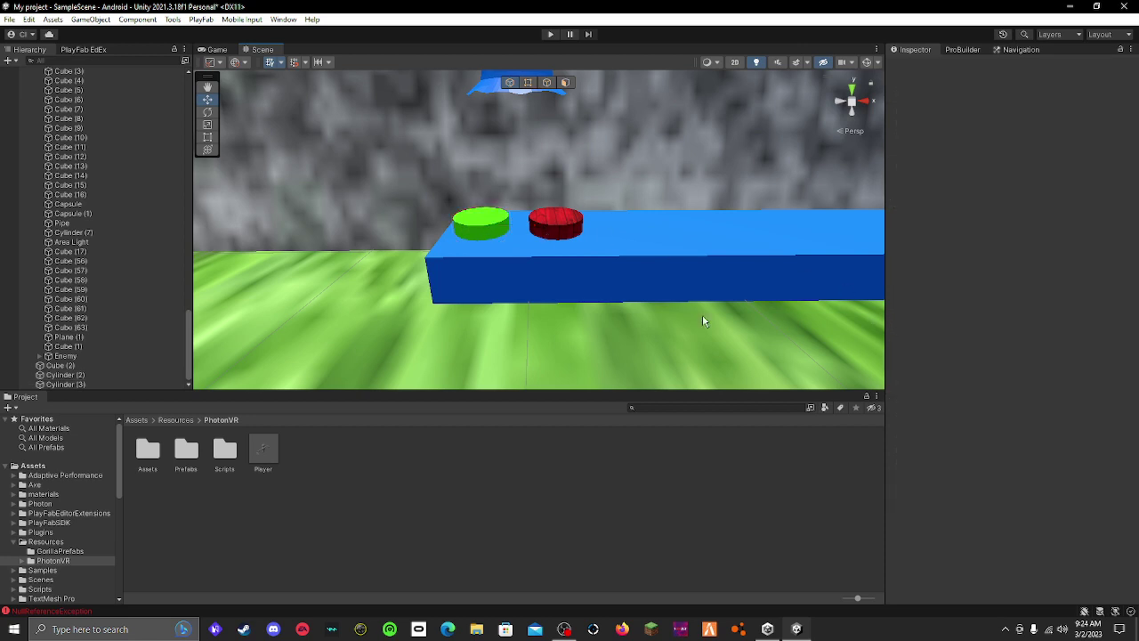
Step: Compare the cosmetic scripts and the Mesh Collider Convex and Is Trigger options on the green and red cylinders
left_click(466, 216)
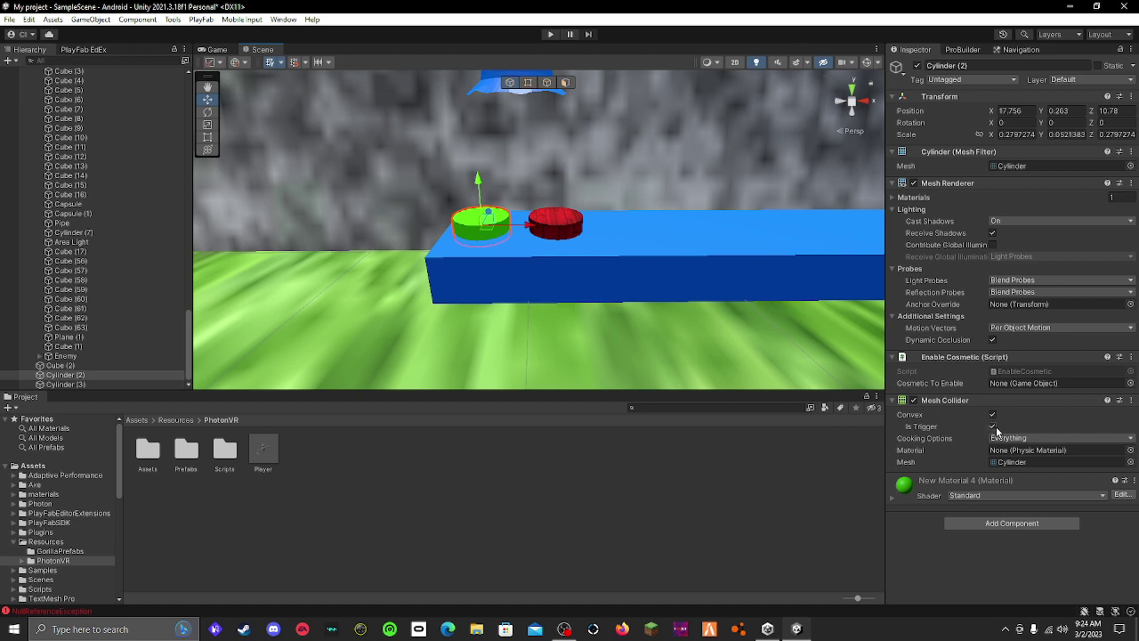
left_click(573, 236)
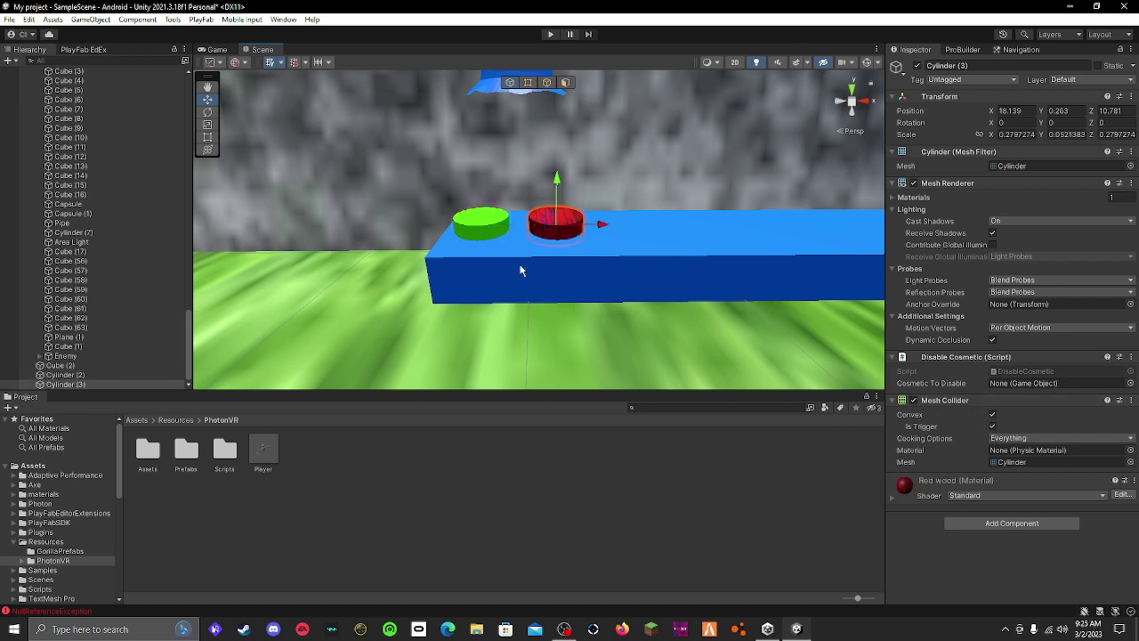
left_click(477, 225)
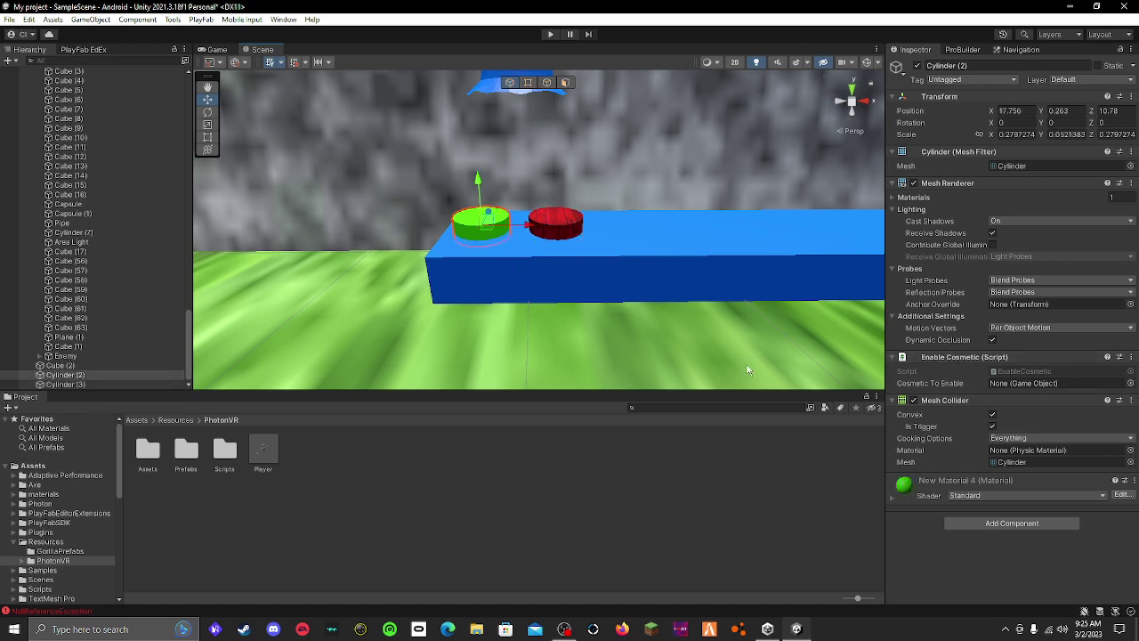
Step: Search all project assets for "enabl" to locate the cosmetic-enabling script
left_click(32, 466)
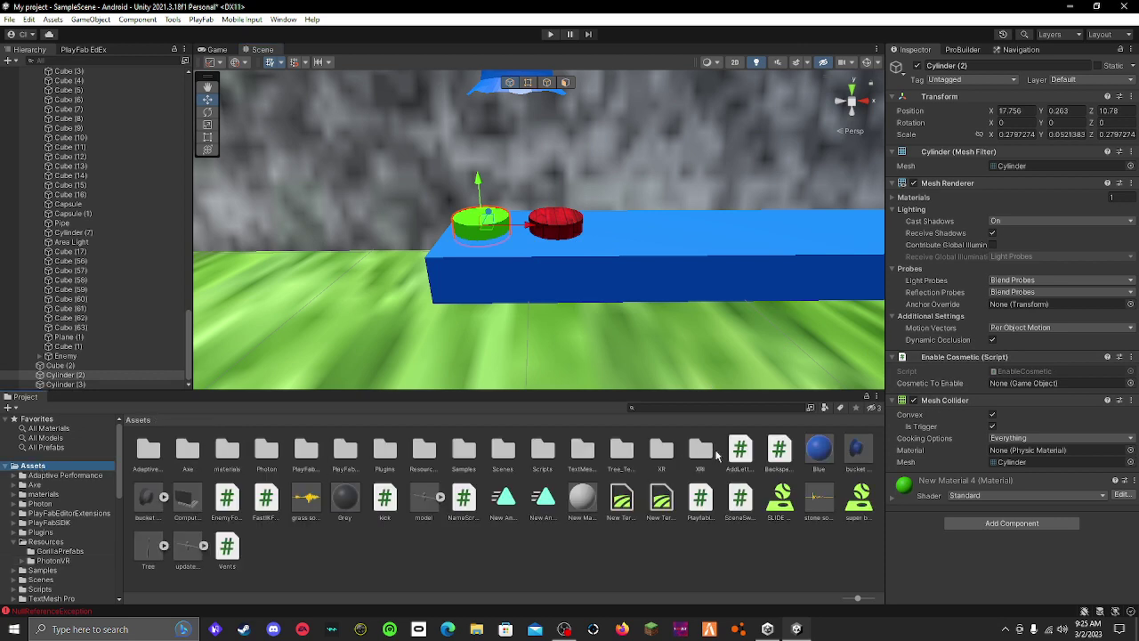
left_click(666, 408)
type("en")
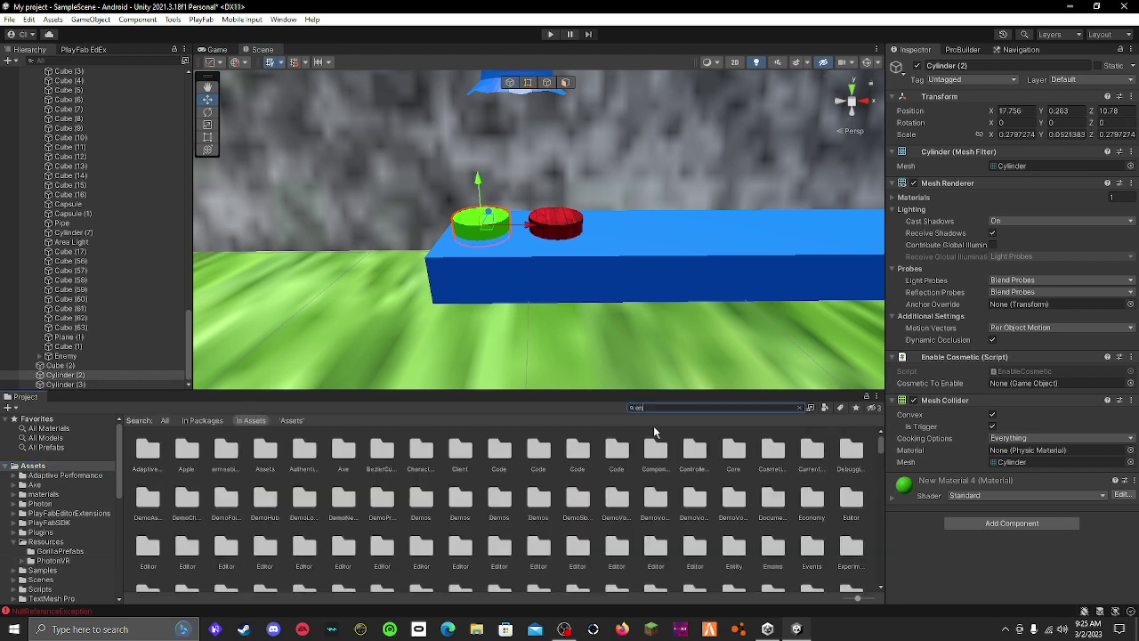
type("abl")
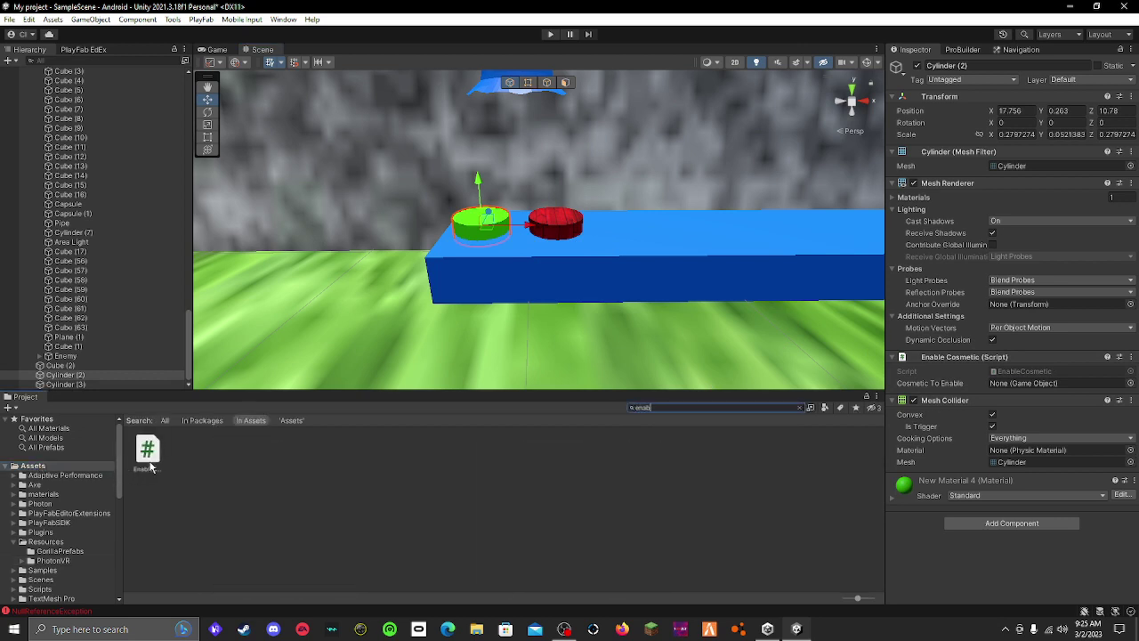
left_click_drag(149, 467, 470, 245)
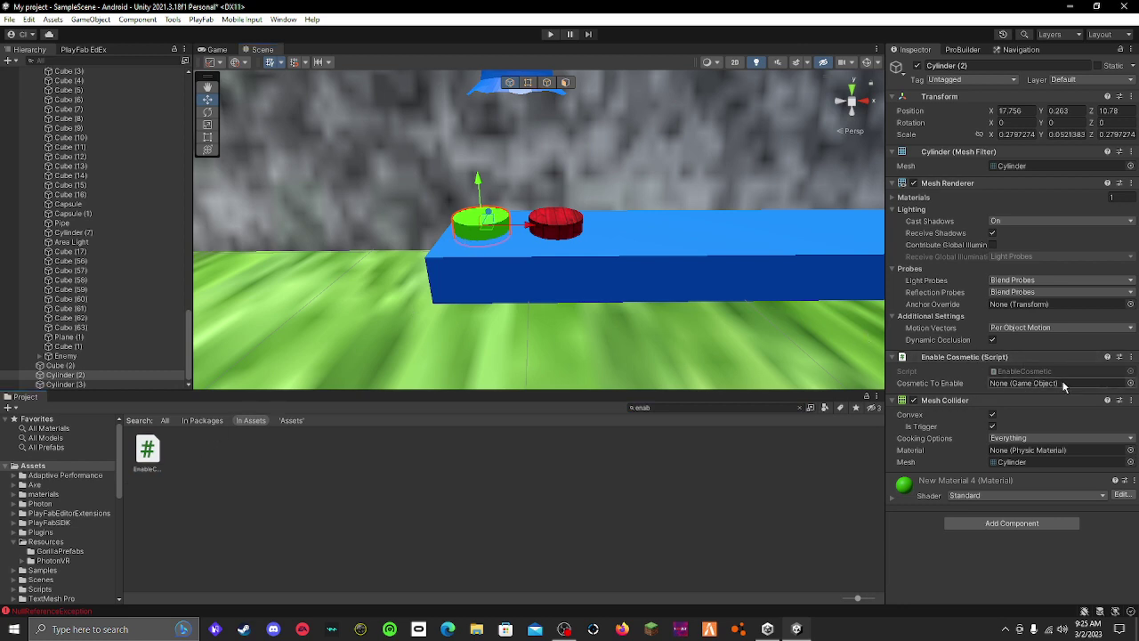
left_click(1129, 384)
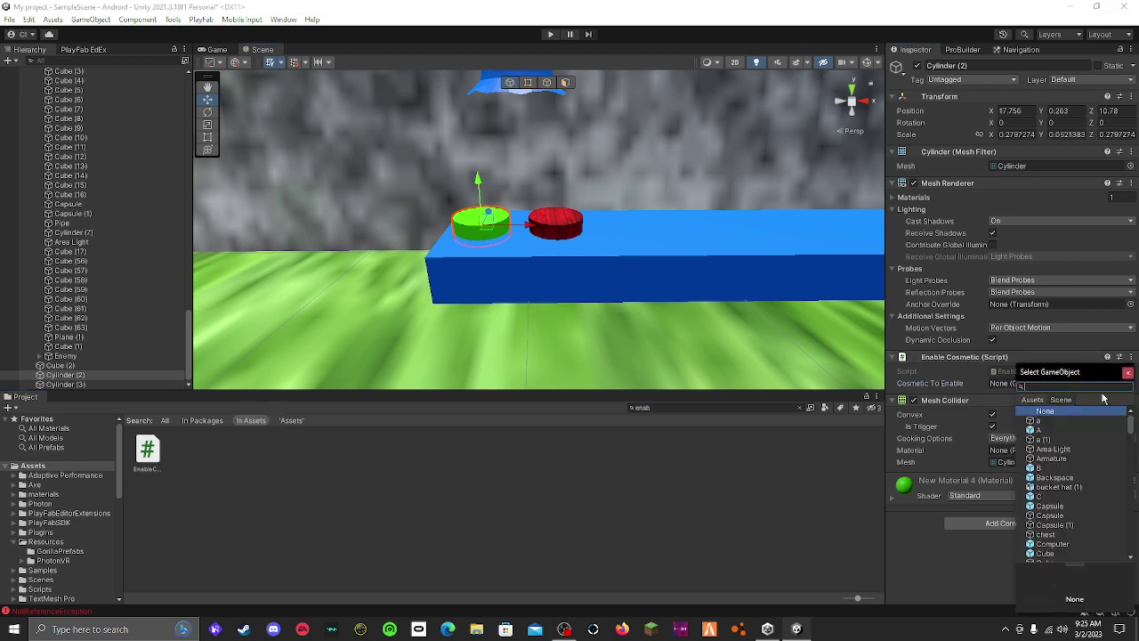
left_click(1127, 372)
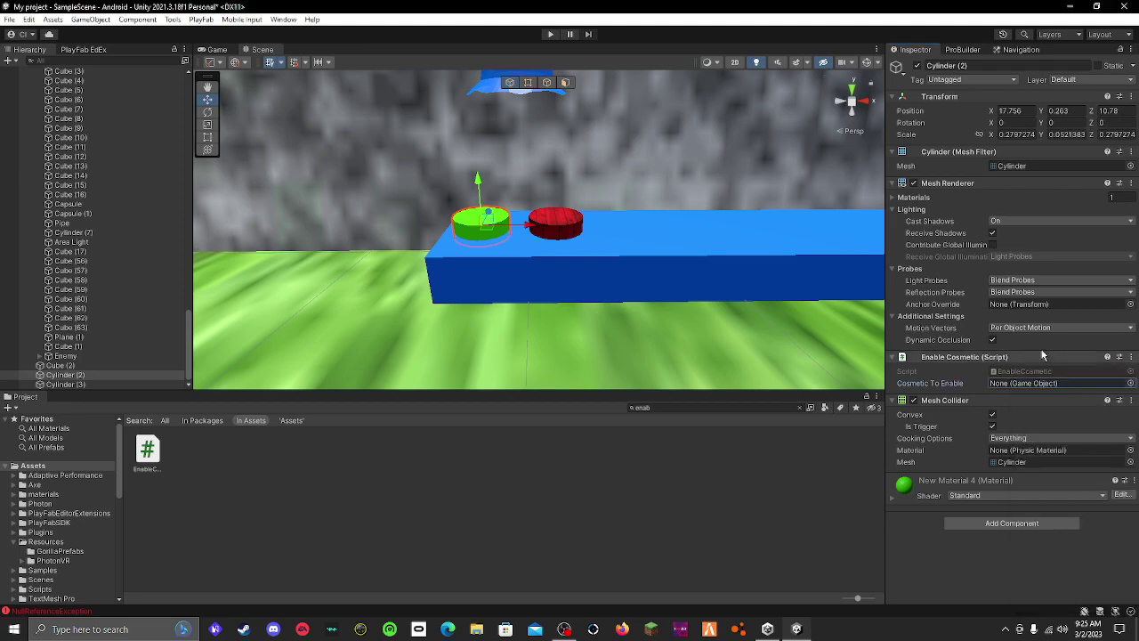
Step: Search the project assets for "photonvr" and open the PhotonVR folder that holds the Player prefab
right_click_drag(523, 155, 509, 251)
left_click(42, 467)
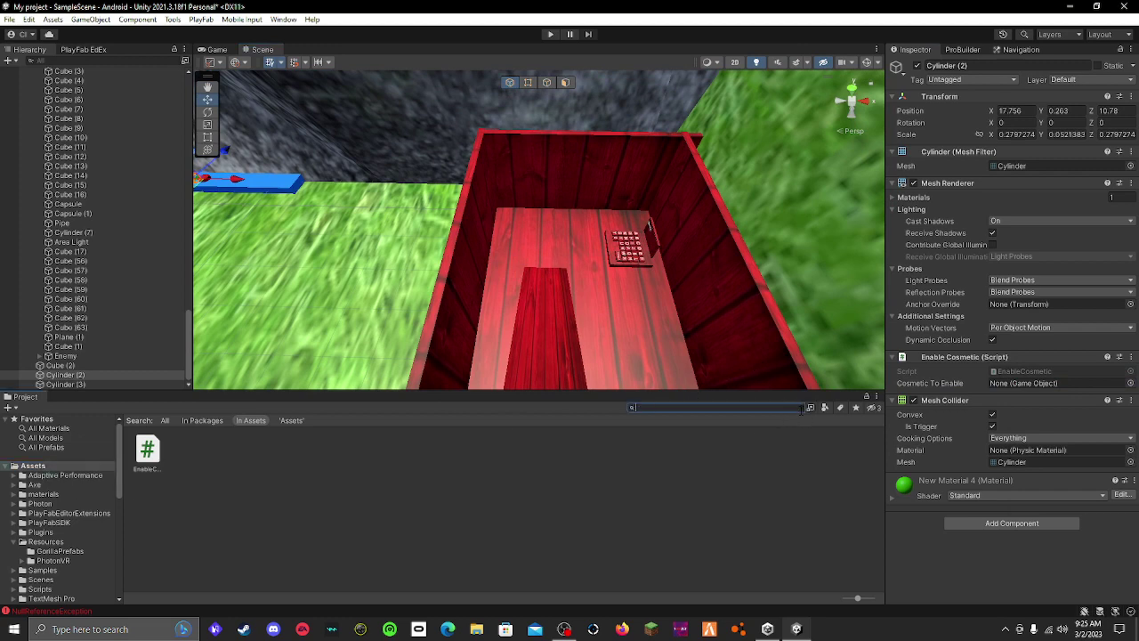
type("e")
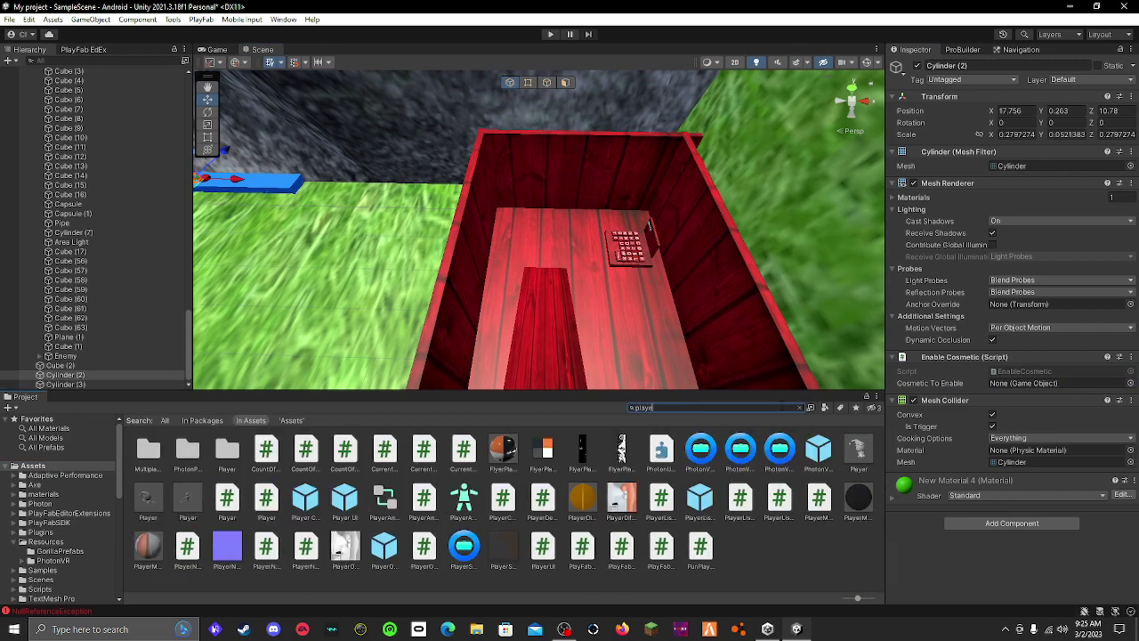
key("BackSpace")
key("BackSpace")
key("BackSpace")
key("BackSpace")
type("photon")
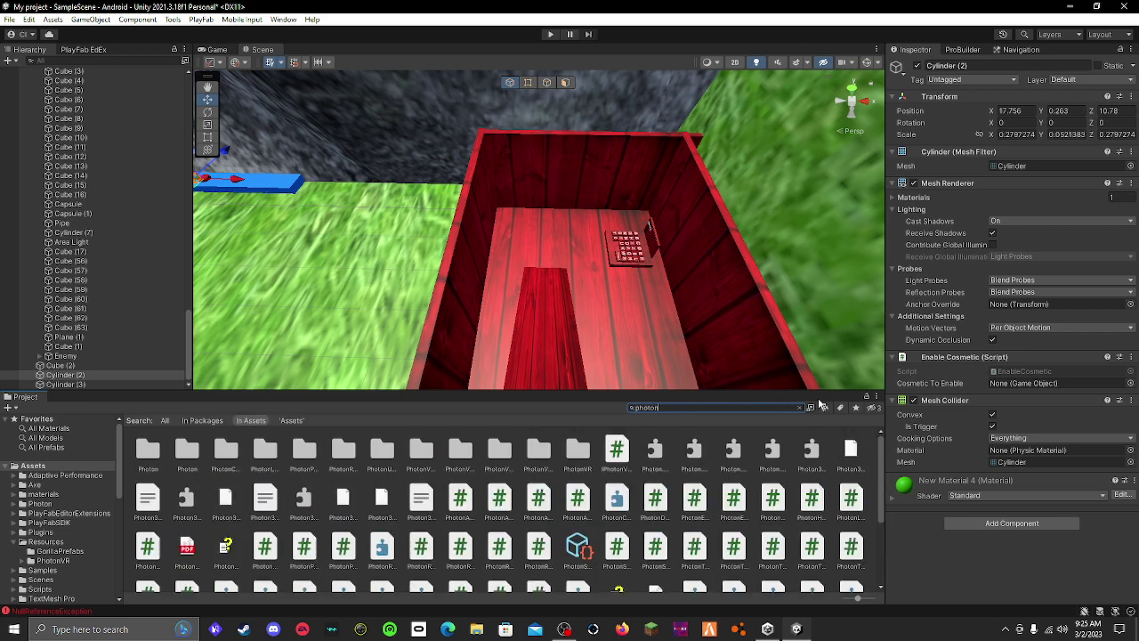
type("vr")
double_click(147, 448)
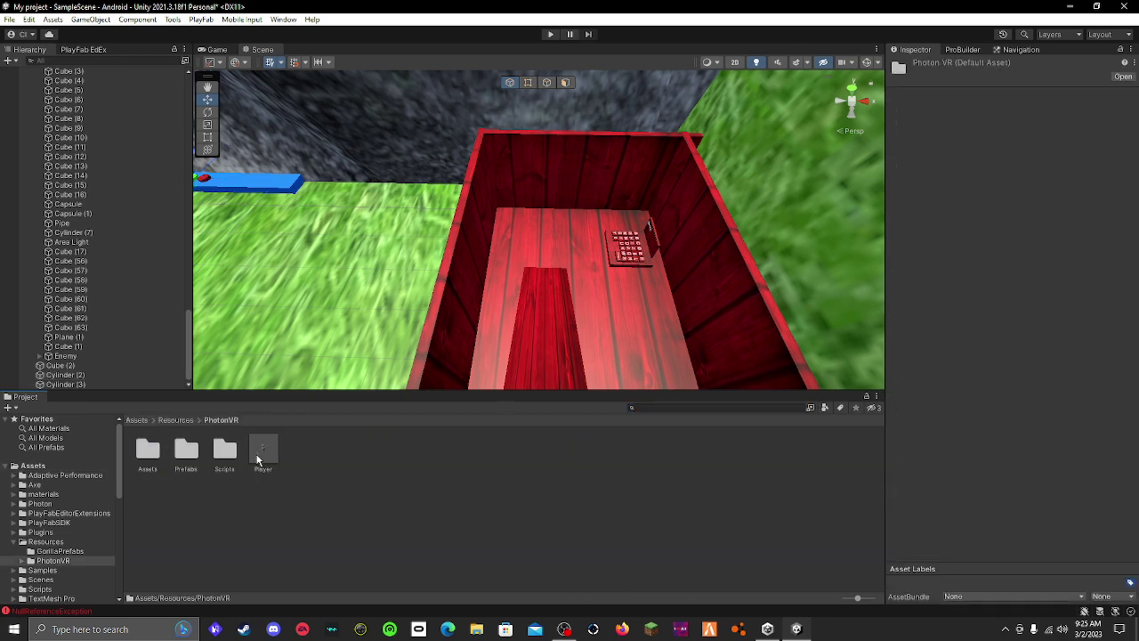
Step: Place a Player prefab instance inside the red wooden room and expand its Head children in the hierarchy
left_click(528, 249)
key("f")
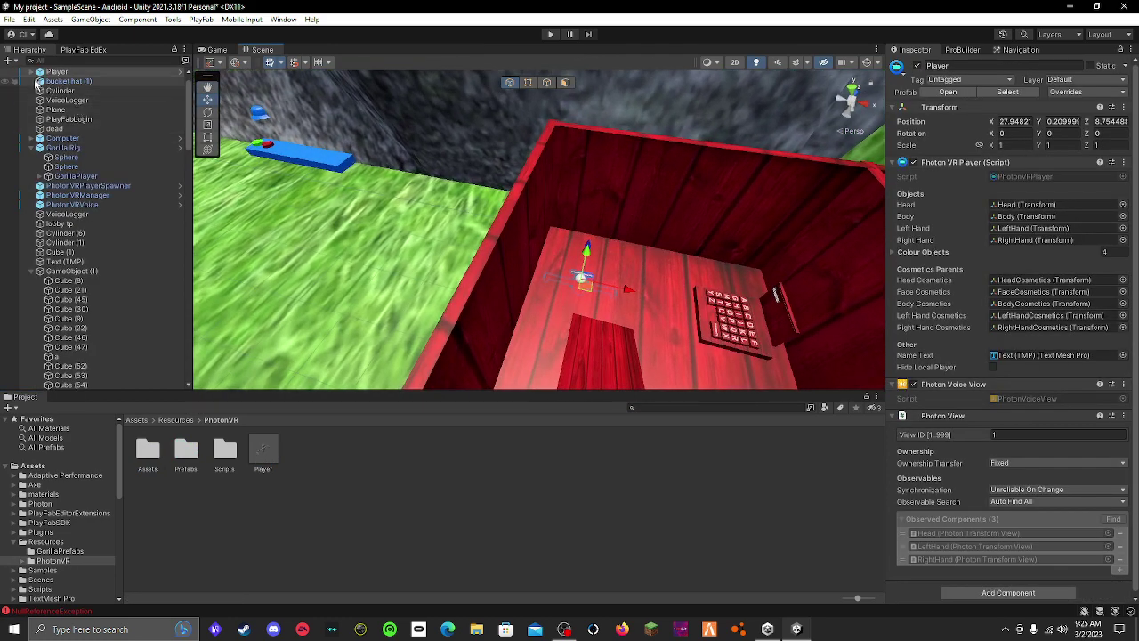
left_click(31, 73)
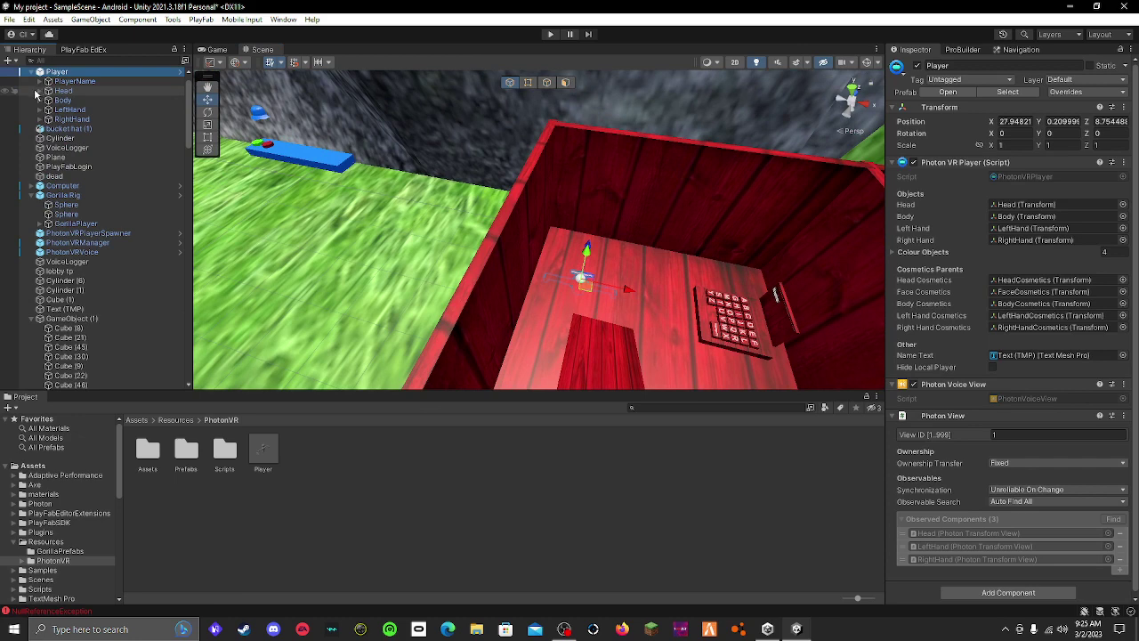
left_click(47, 91)
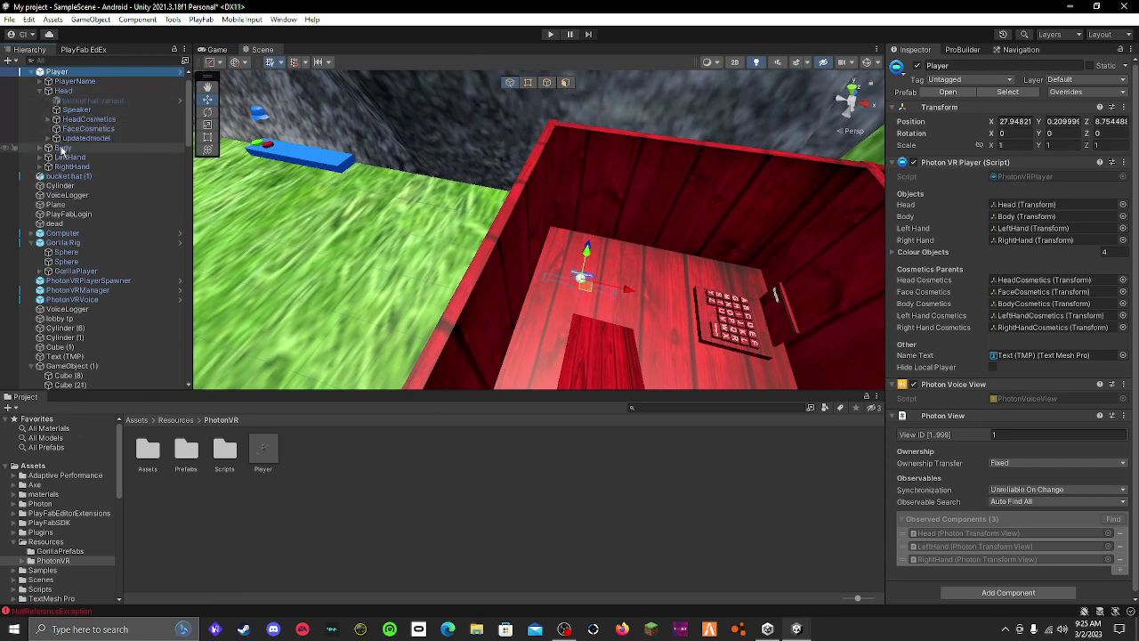
Step: Move the bucket hat (1) object under GameObject (1) in the hierarchy
left_click(118, 177)
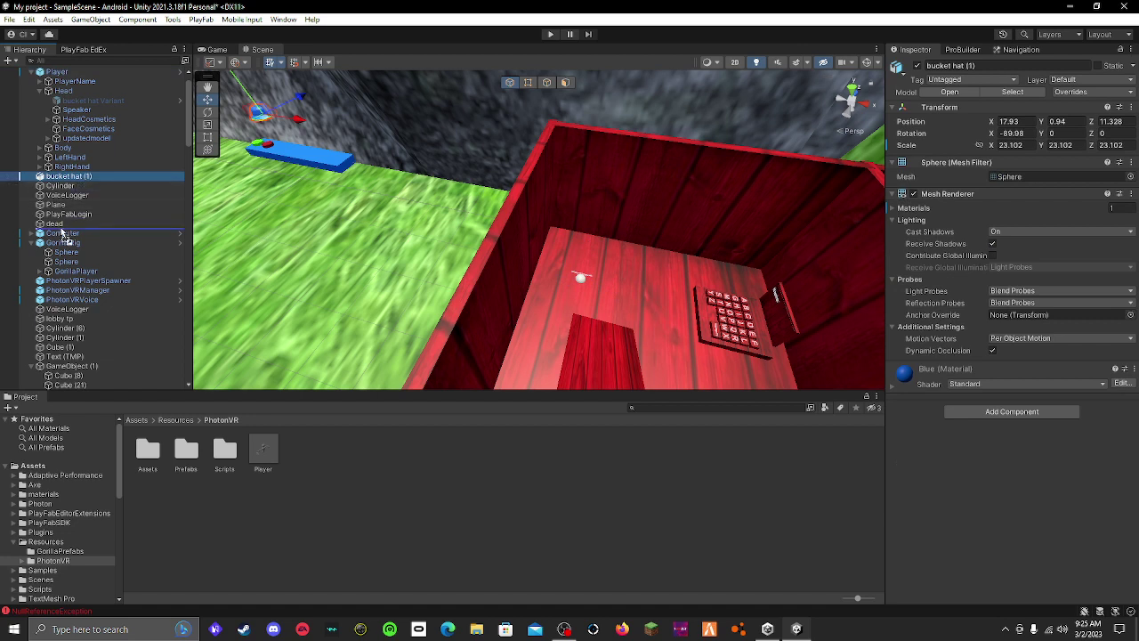
left_click_drag(65, 227, 64, 226)
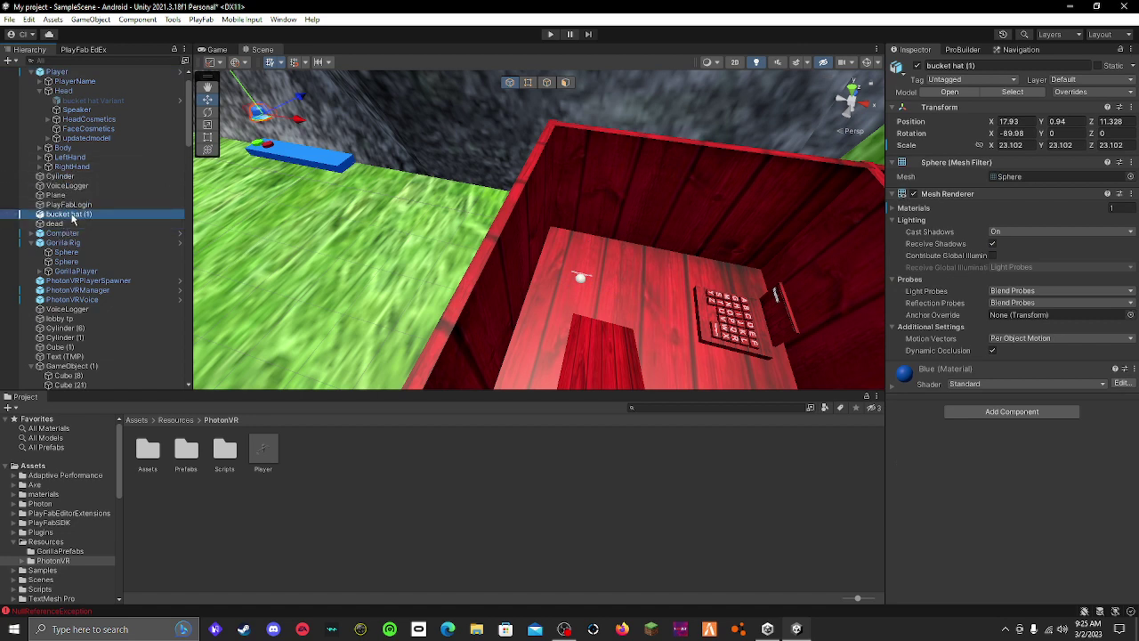
left_click_drag(74, 218, 88, 378)
Step: Assign bucket hat Variant as the Cosmetic To Enable in the green cylinder's Enable Cosmetic script
right_click_drag(569, 202, 634, 620)
key("w")
left_click(514, 201)
key("w")
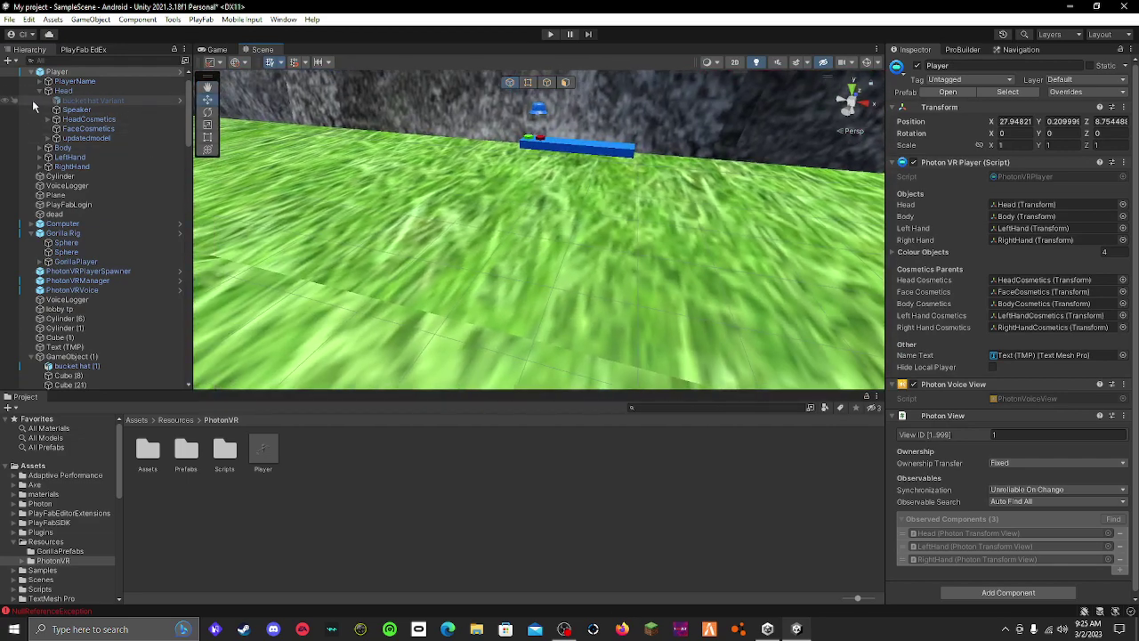
right_click_drag(569, 137, 539, 121)
key("w")
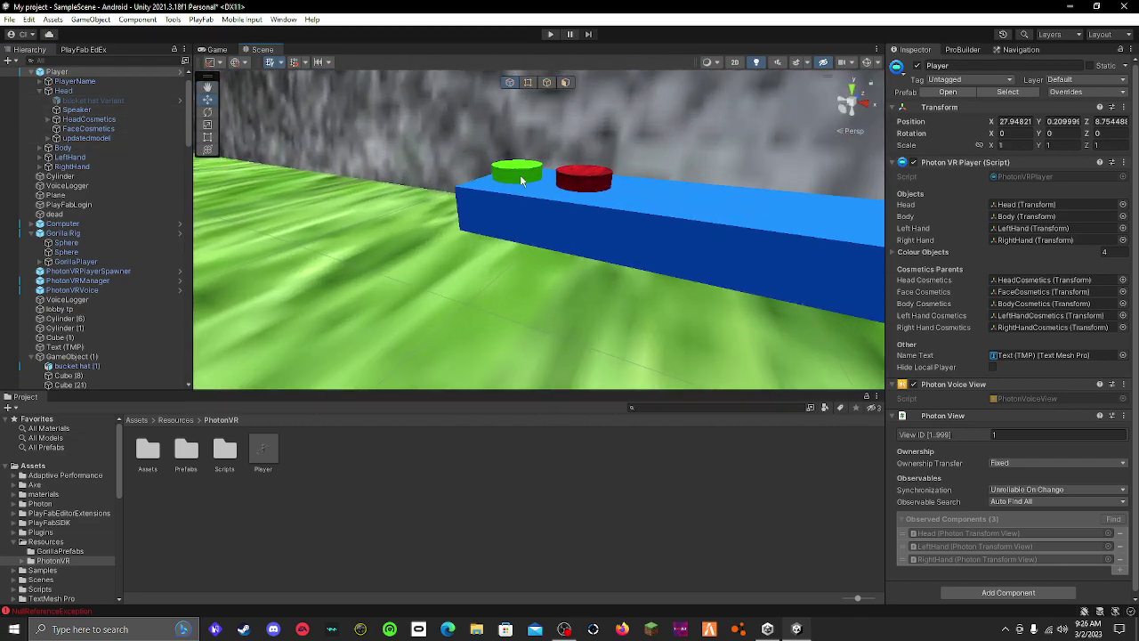
left_click(519, 174)
left_click(1132, 451)
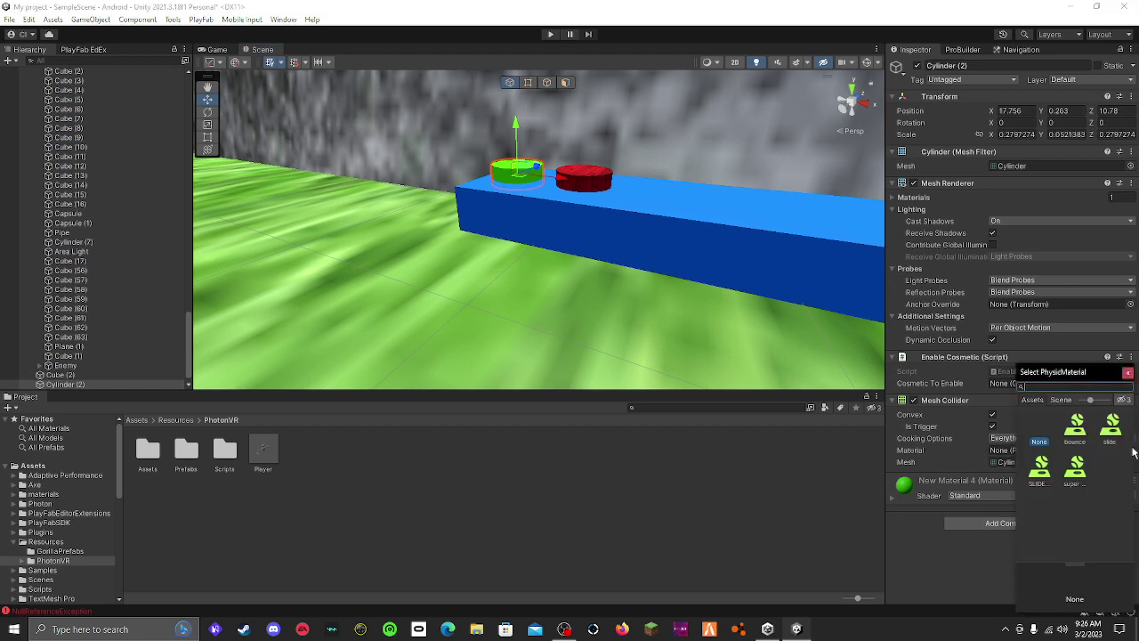
left_click(1128, 372)
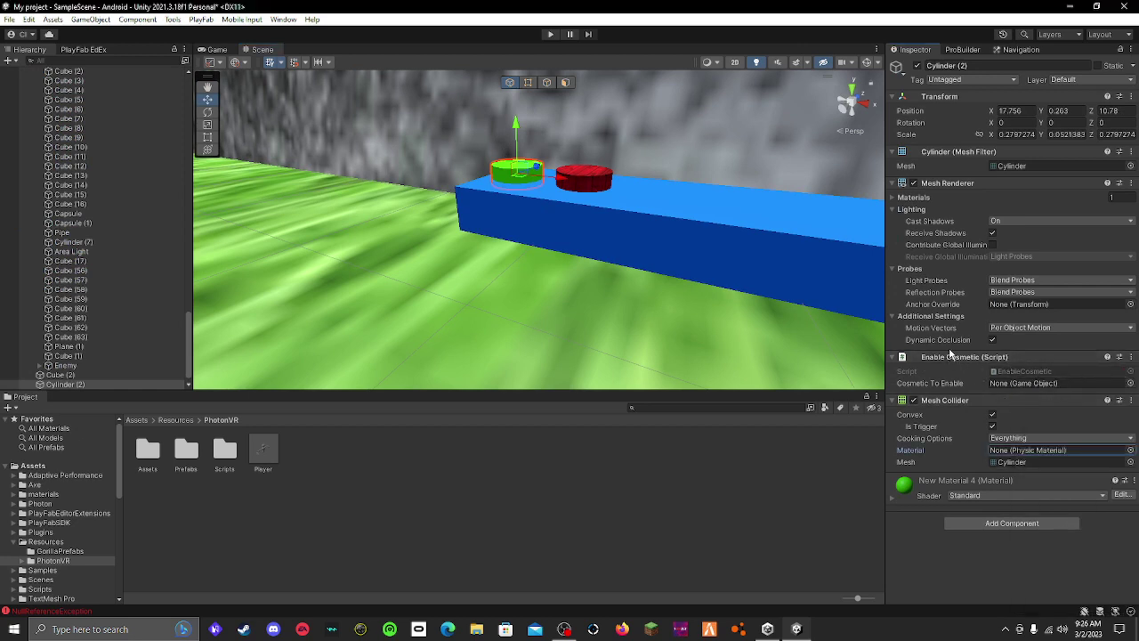
left_click(1130, 383)
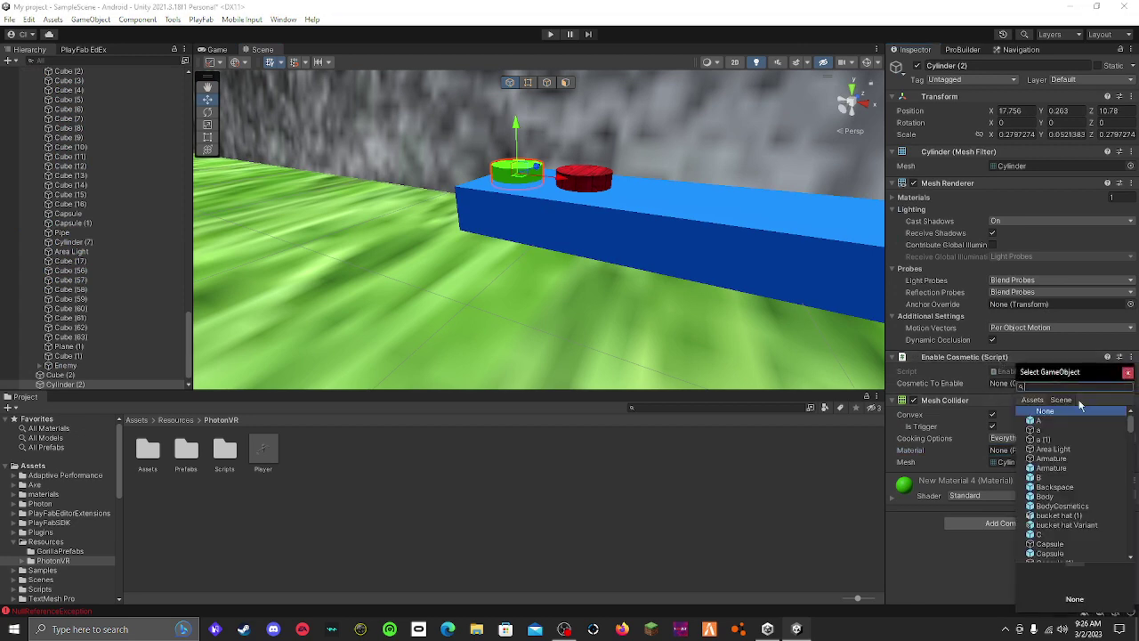
type("e")
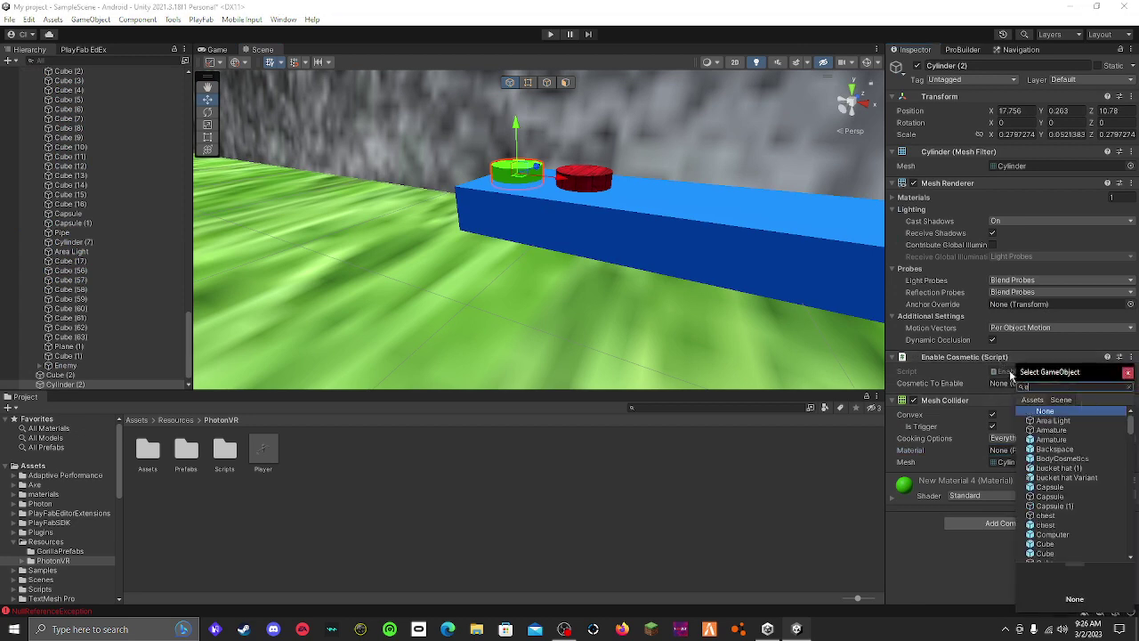
key("BackSpace")
type("buck")
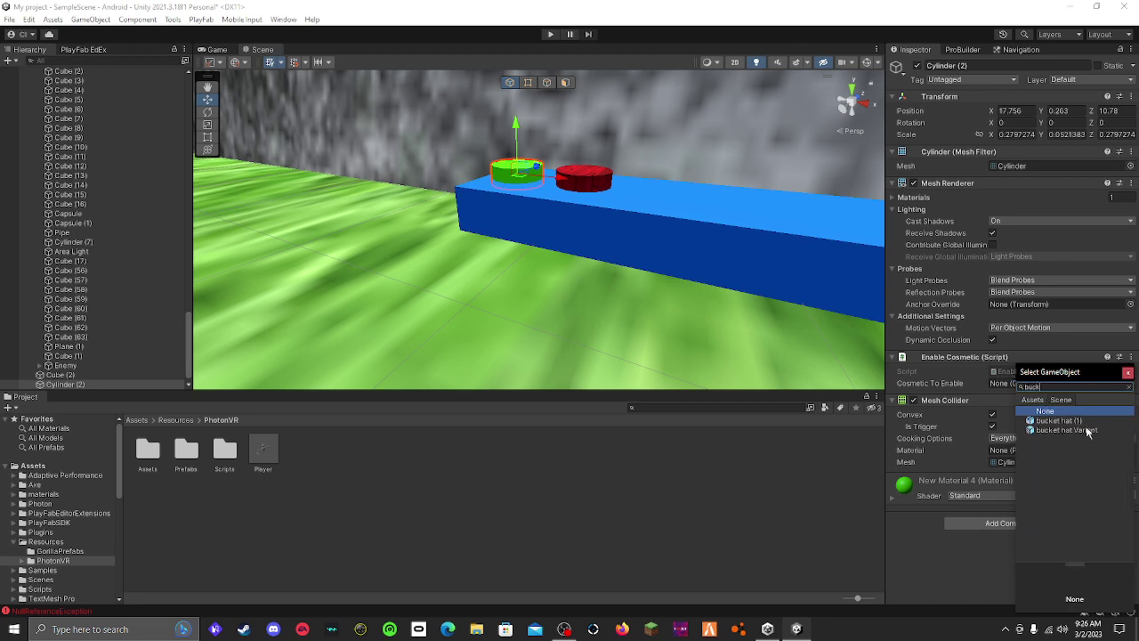
left_click(1087, 431)
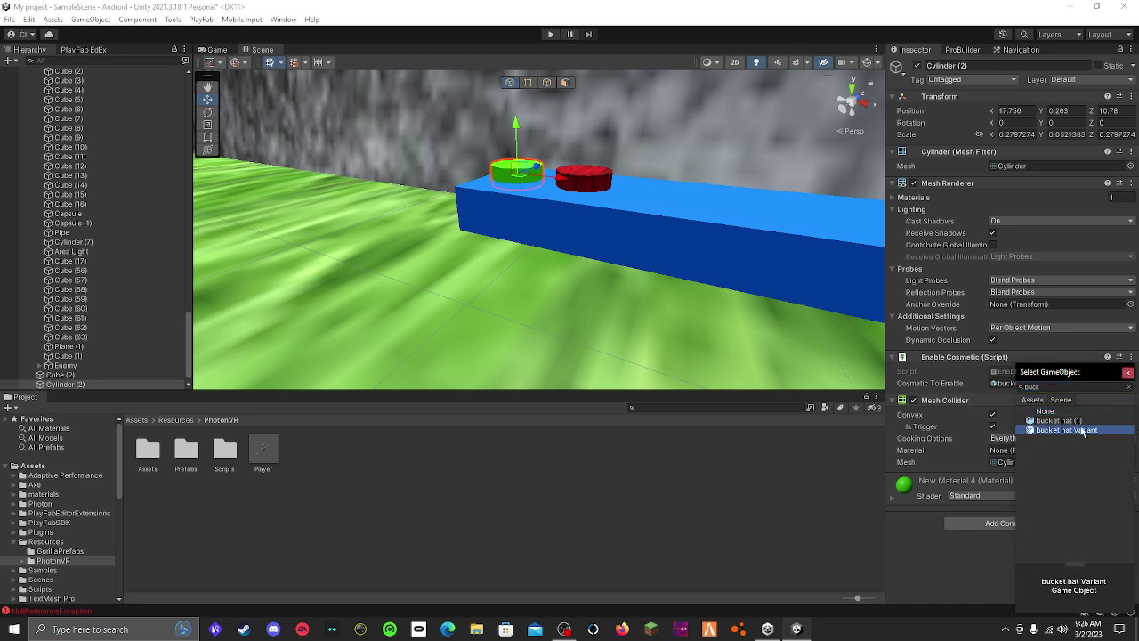
left_click(1125, 374)
Step: Assign bucket hat Variant as the Cosmetic To Disable in the red cylinder's Disable Cosmetic script
right_click_drag(520, 276, 572, 236)
key("a")
left_click(646, 237)
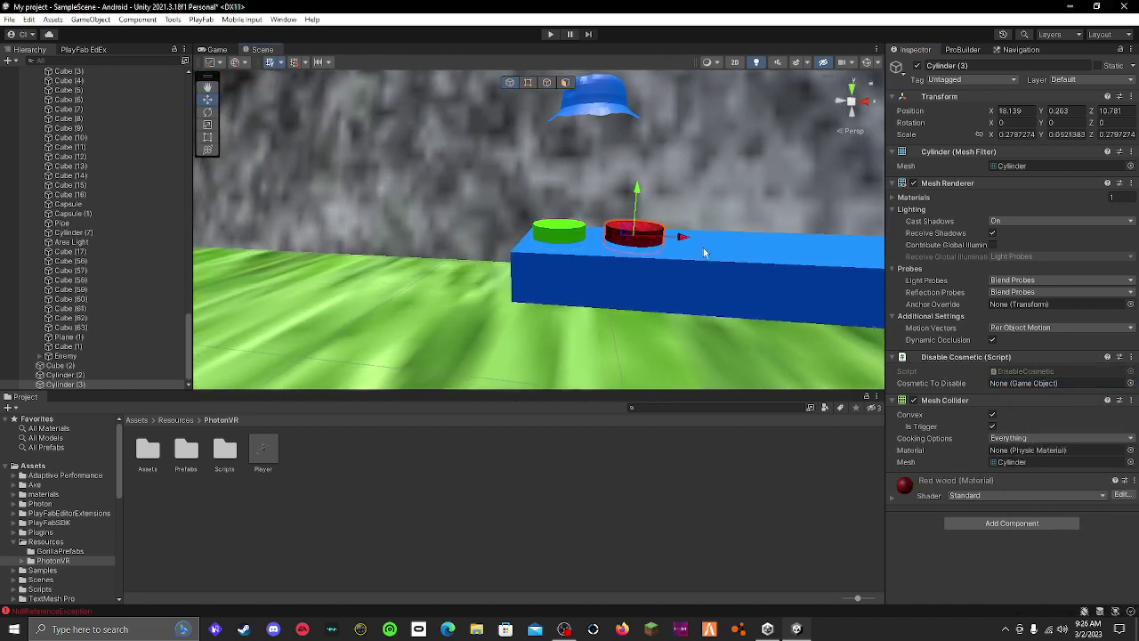
left_click(1130, 384)
type("buc")
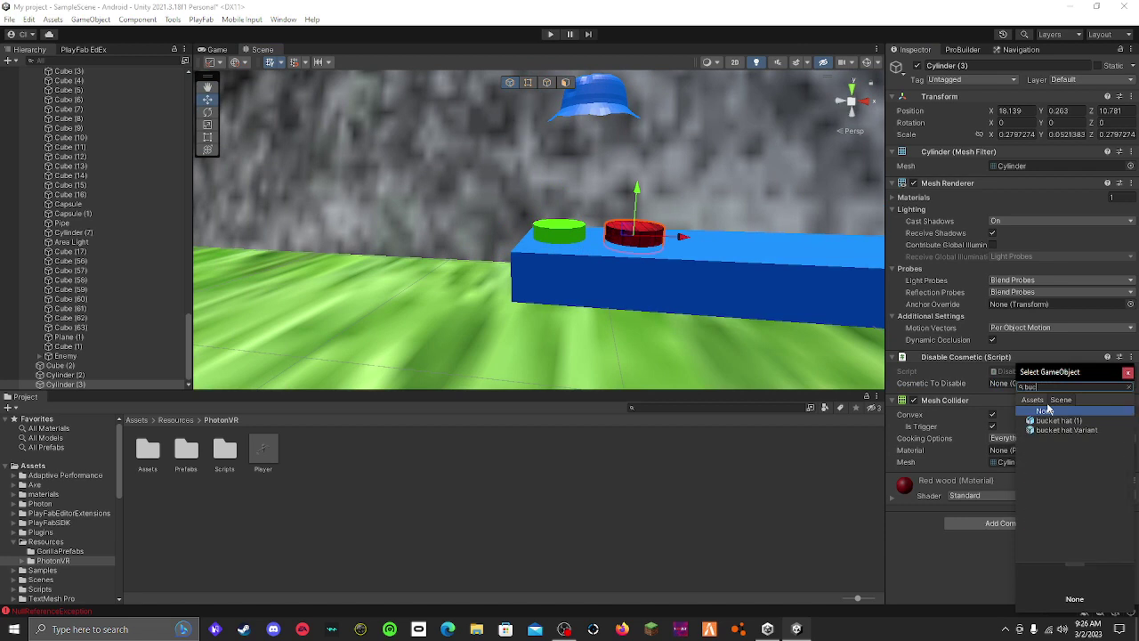
left_click(1079, 431)
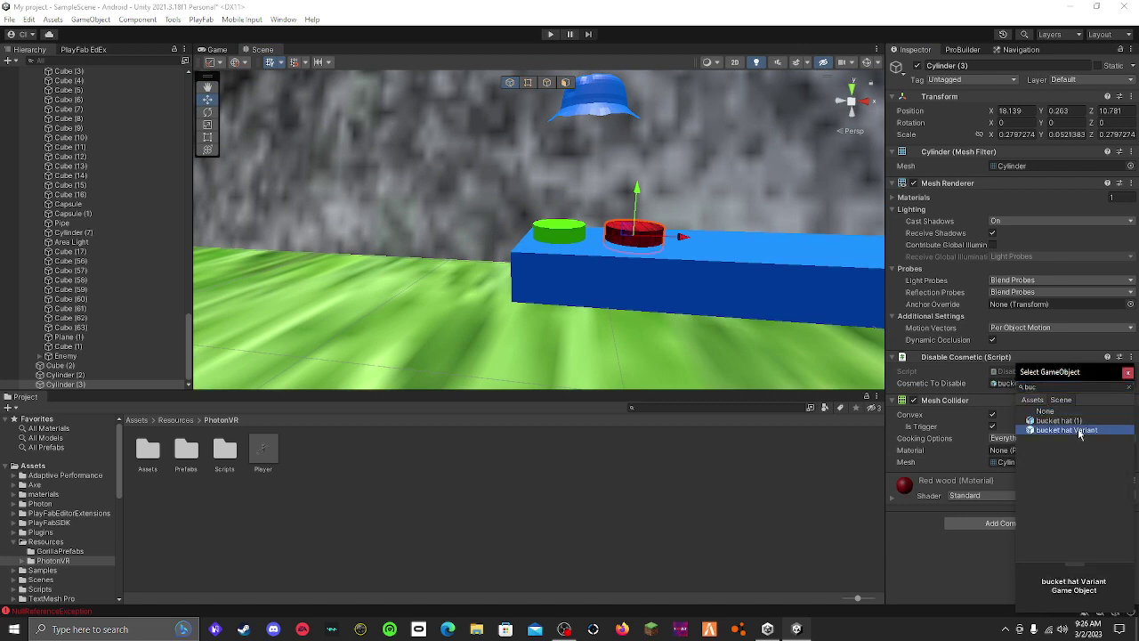
left_click(1128, 374)
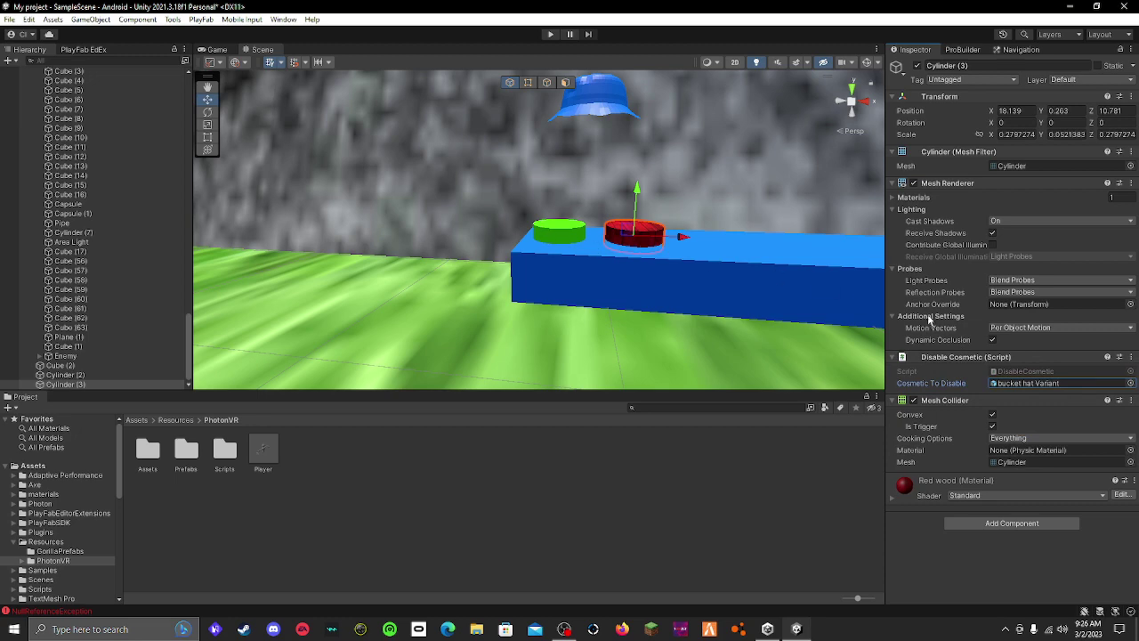
Step: Examine the display bucket hat and the two buttons on the blue stand from several sides
right_click_drag(732, 137, 839, 293)
key("s")
key("w")
key("s")
left_click_drag(838, 293, 778, 250, "alt")
right_click_drag(778, 251, 891, 256)
key("w")
left_click(730, 204)
key("w")
right_click_drag(729, 205, 552, 208)
left_click_drag(552, 208, 903, 169, "alt")
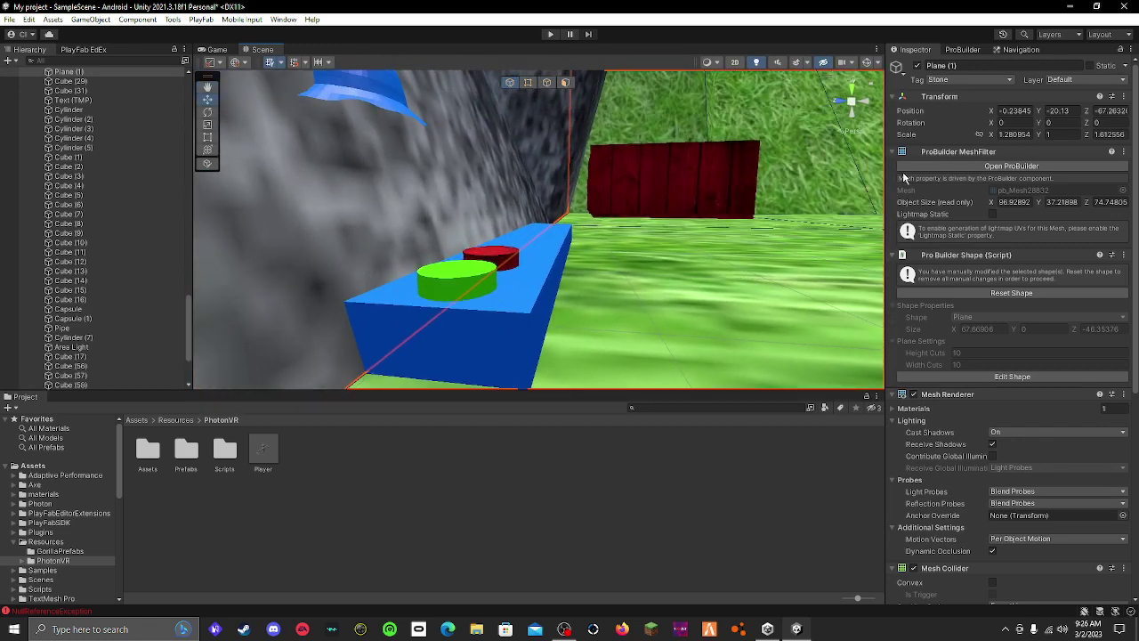
left_click_drag(753, 165, 437, 257, "alt")
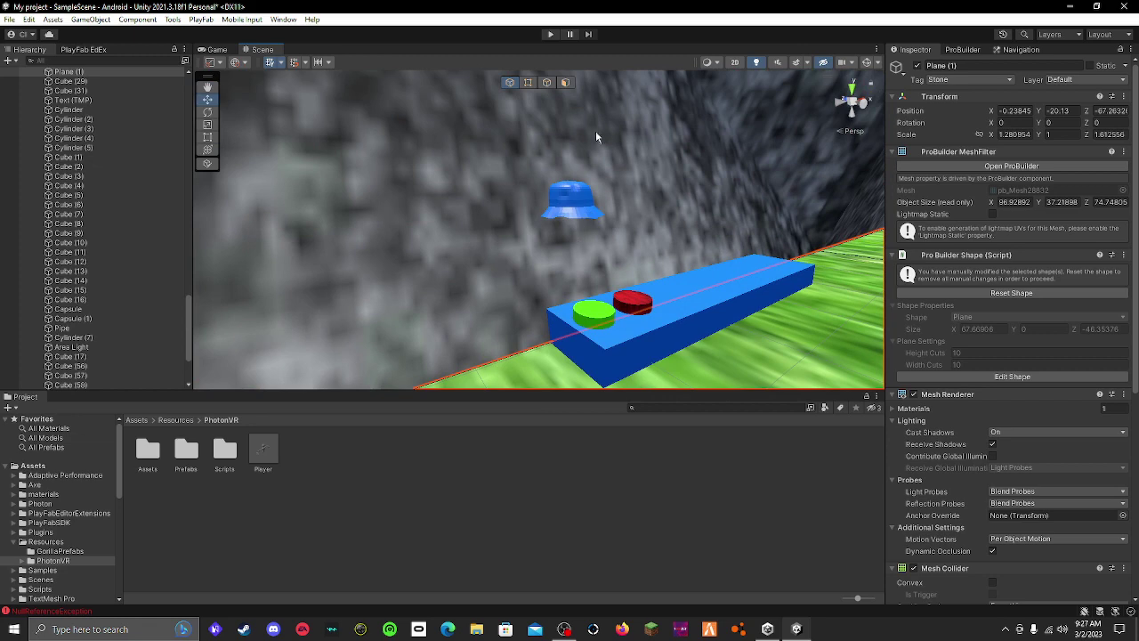
left_click_drag(666, 212, 586, 387, "alt")
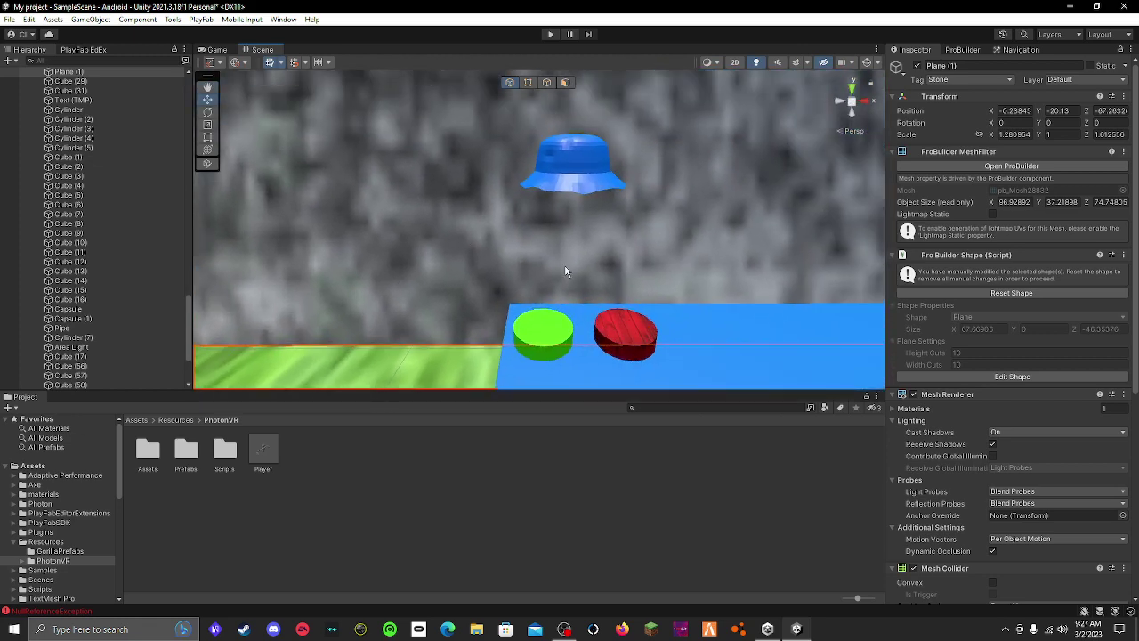
left_click_drag(609, 313, 860, 249, "alt")
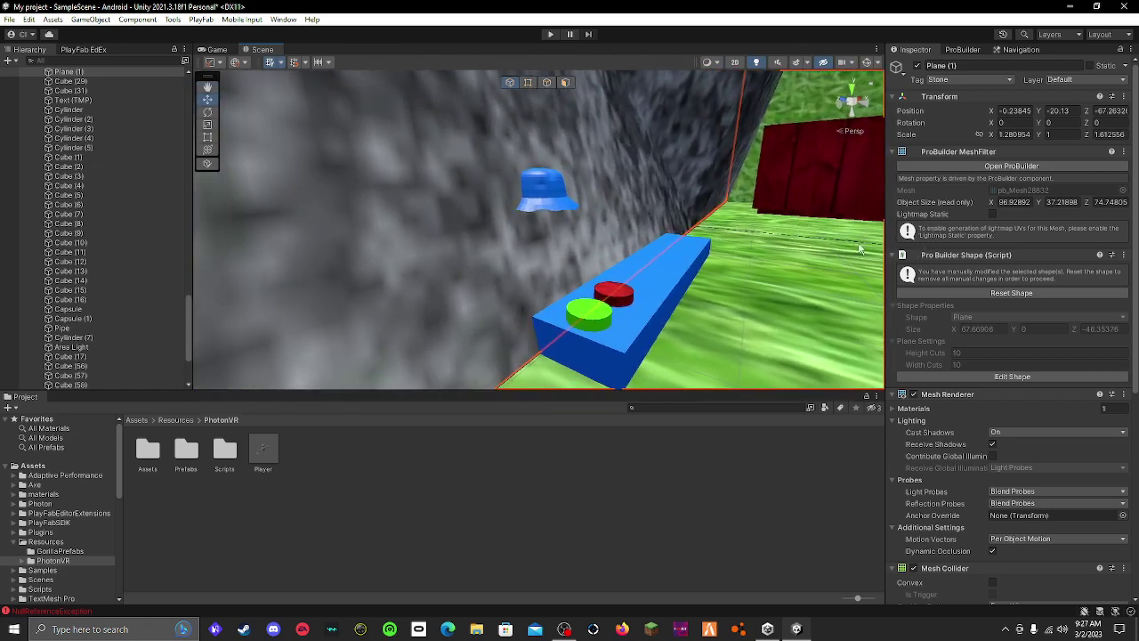
left_click(541, 185)
right_click_drag(630, 197, 858, 25)
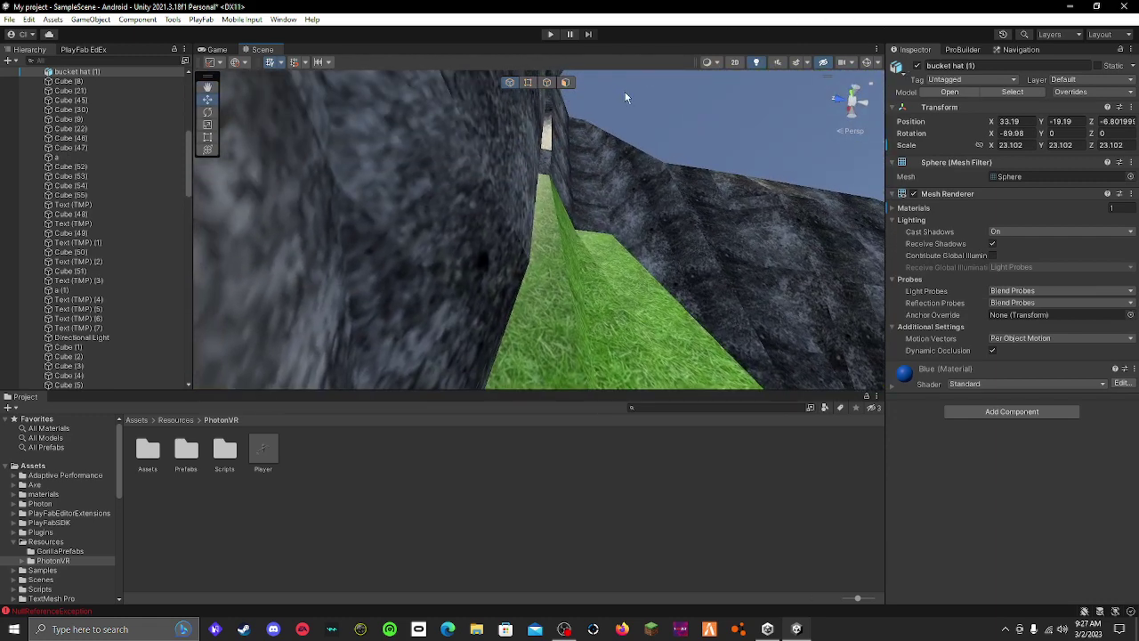
Step: Inspect the green cylinder's placement on the stand together with its Enable Cosmetic and Mesh Collider settings
right_click_drag(624, 90, 505, 346)
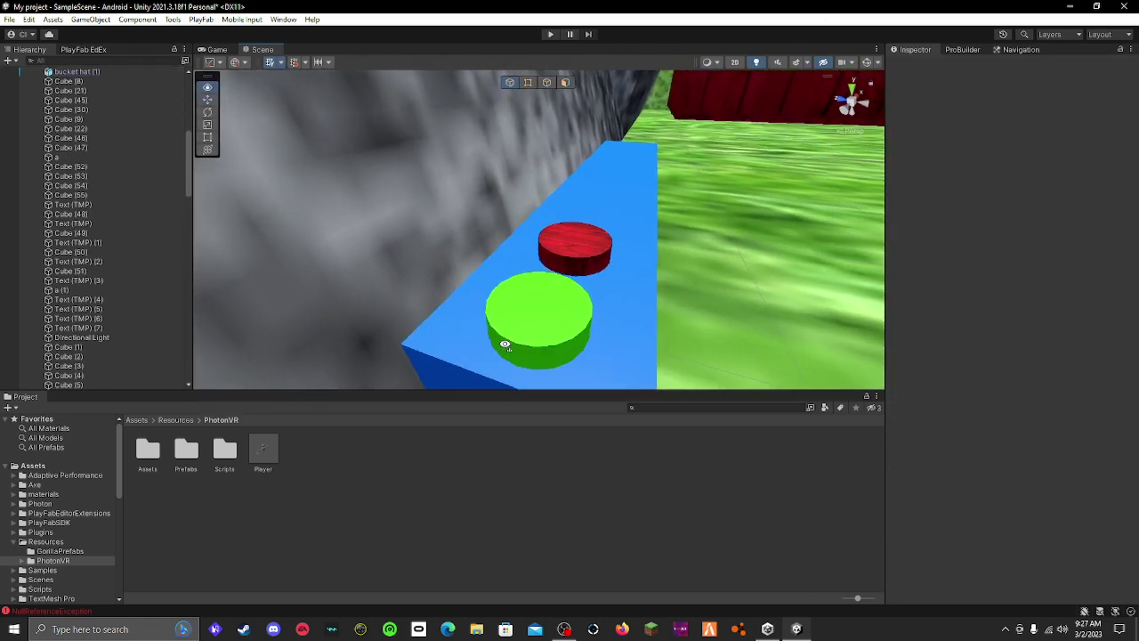
right_click_drag(601, 266, 585, 287)
left_click(585, 285)
right_click_drag(722, 216, 778, 116)
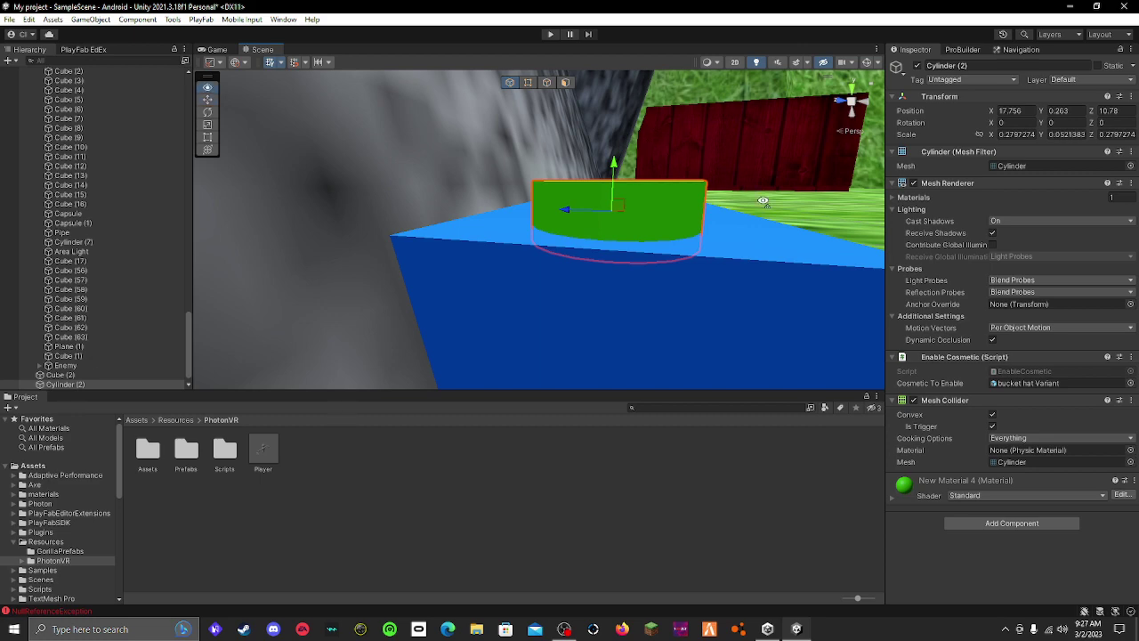
right_click_drag(763, 201, 786, 228)
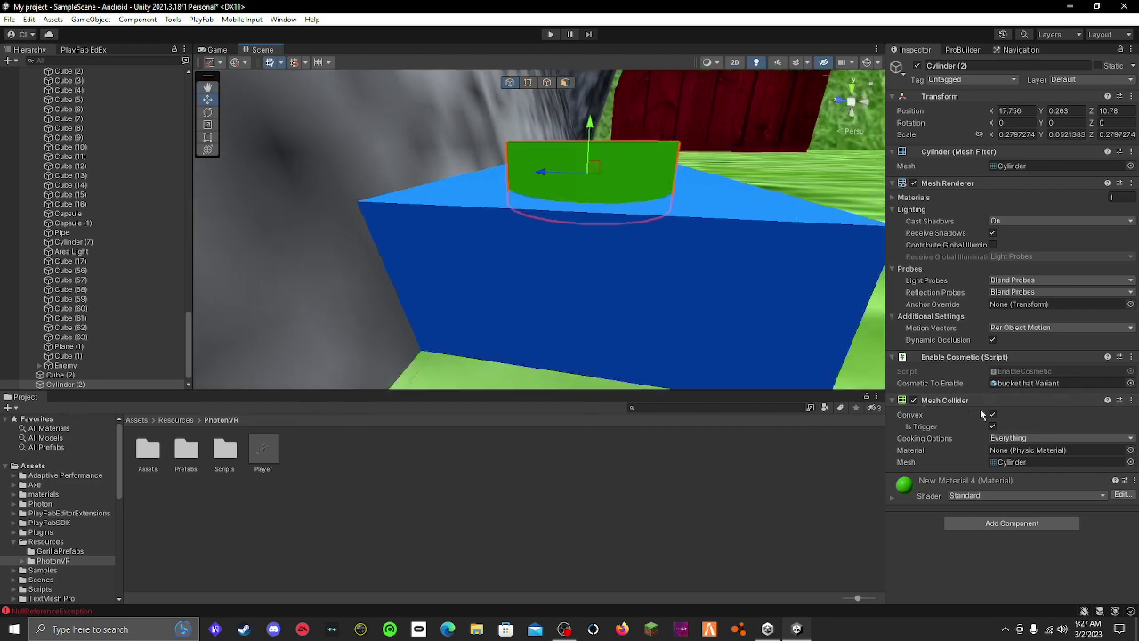
right_click_drag(745, 180, 520, 133)
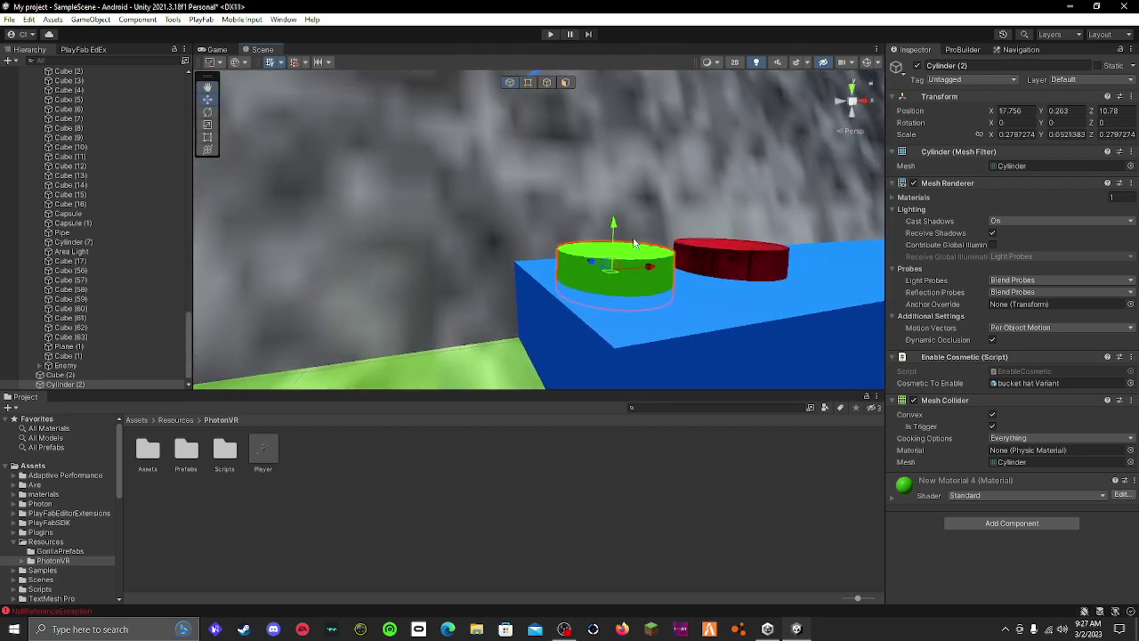
right_click_drag(641, 248, 719, 262)
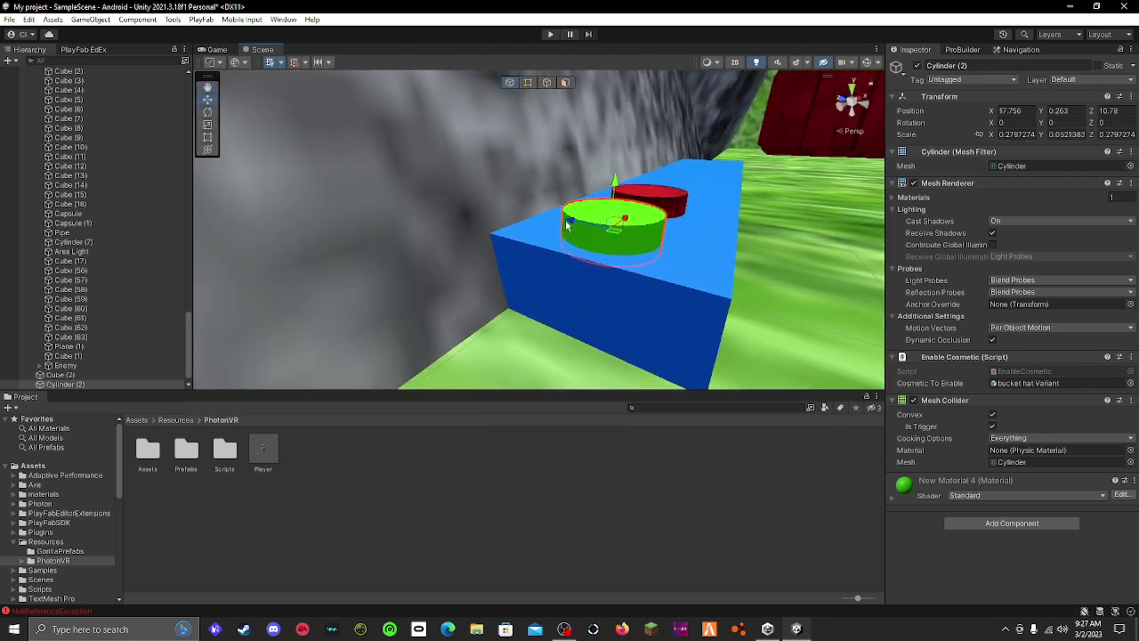
Step: Select the Player instance in the red wooden room
right_click_drag(624, 222, 561, 286)
left_click(551, 275)
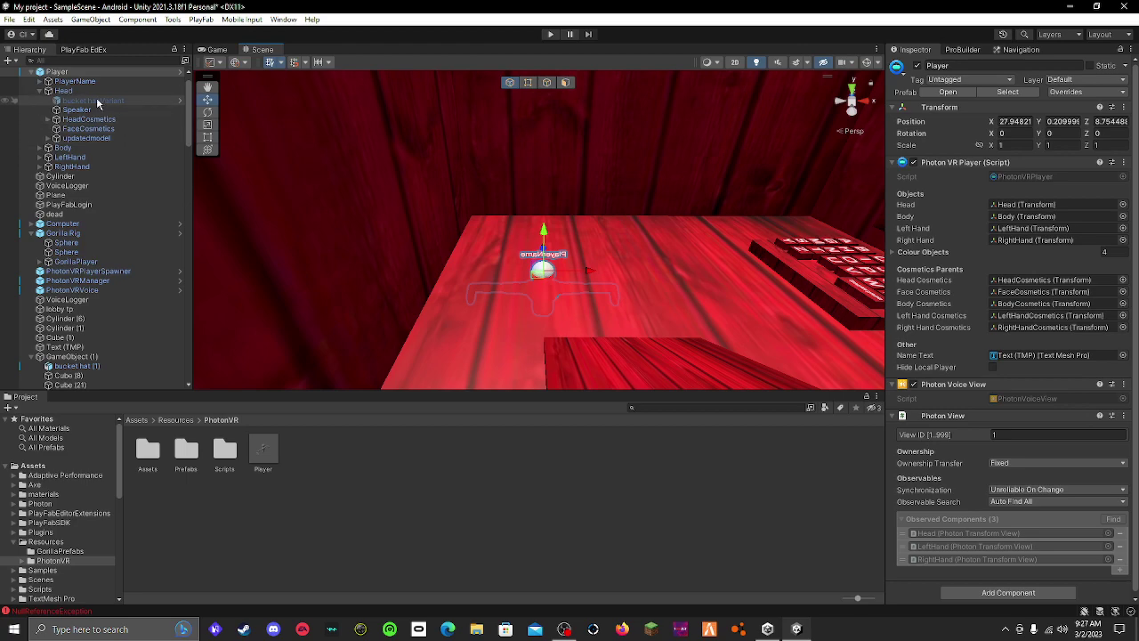